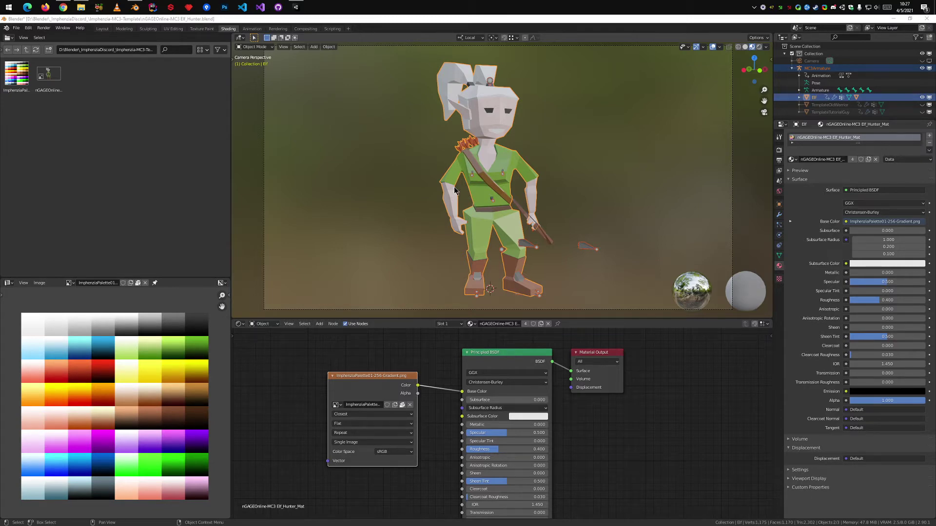
Start an FBX export of the selected elf and armature, applying the Unity3D operator preset.
middle_click_drag(136, 382, 133, 375)
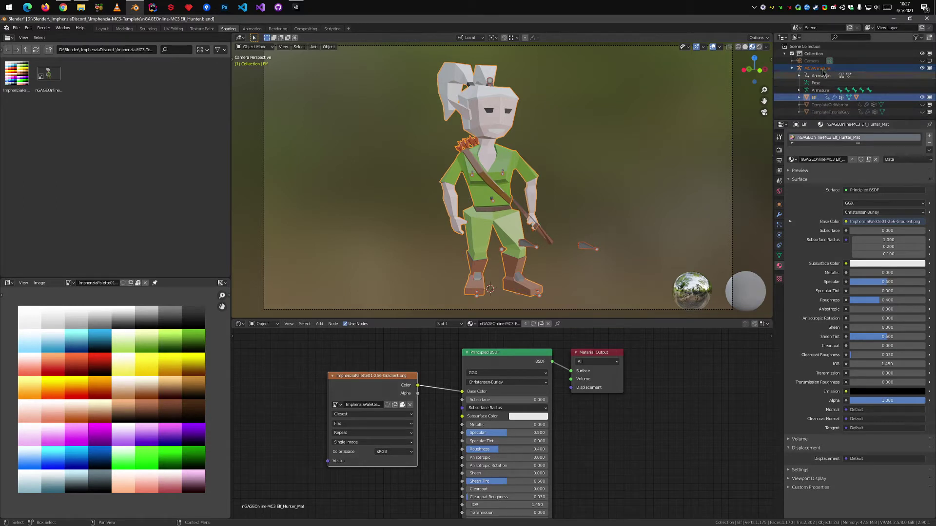
left_click(16, 28)
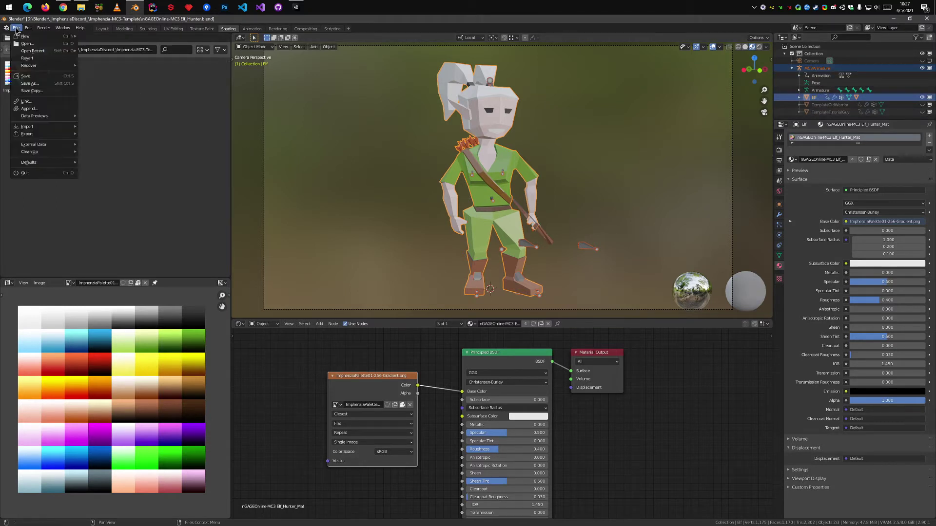
mouse_move(49, 130)
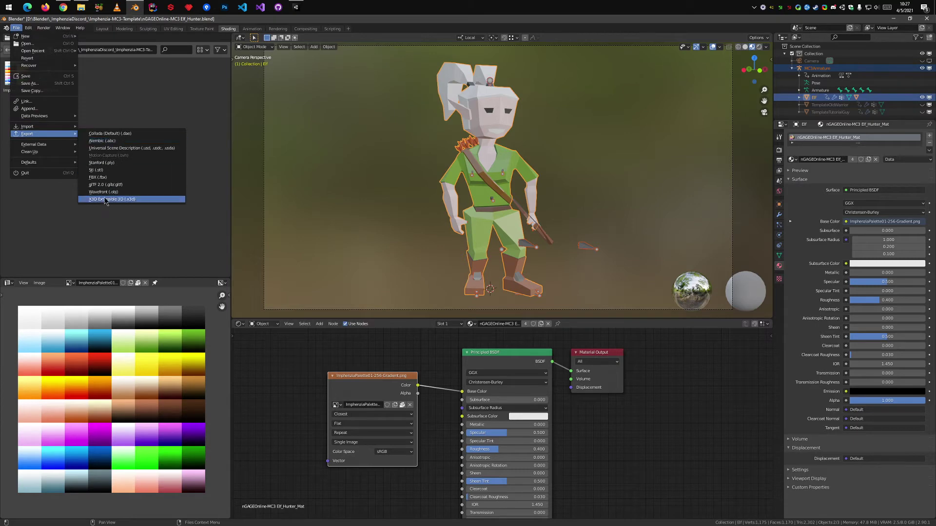
left_click(108, 178)
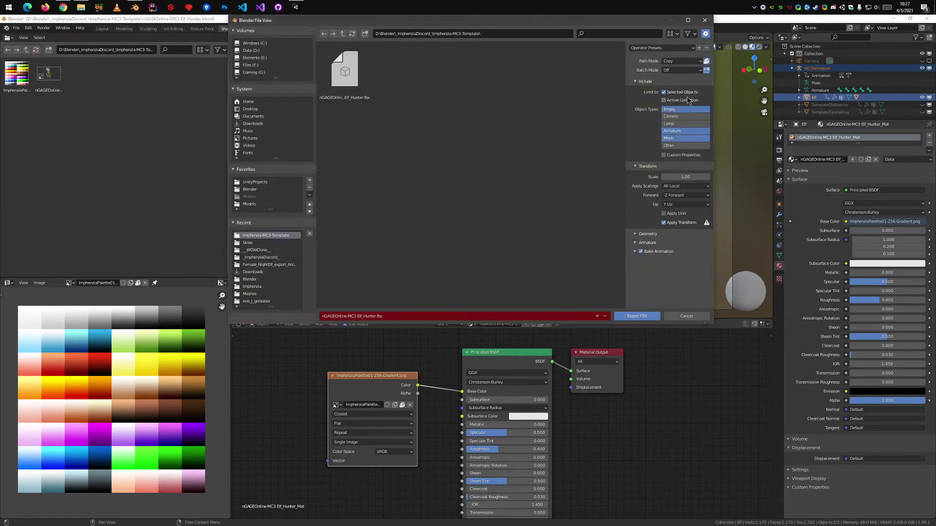
left_click(669, 49)
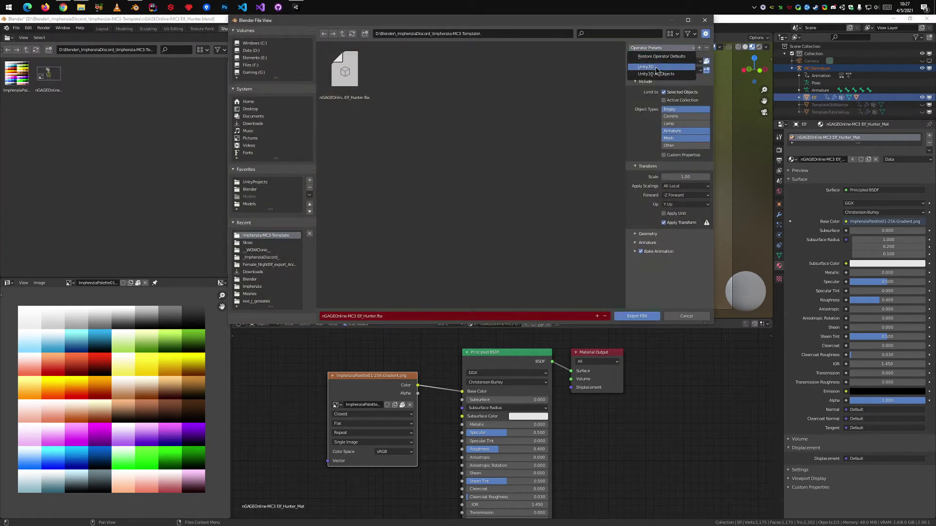
left_click(658, 68)
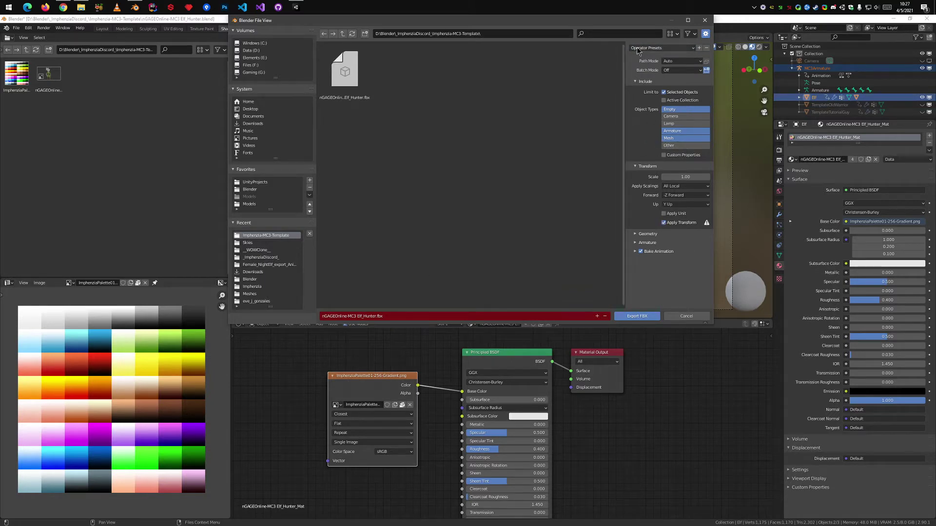
Set the export's path mode to Copy and export over the existing nGAGEOnline-MC3 Elf_Hunter.fbx.
left_click(694, 61)
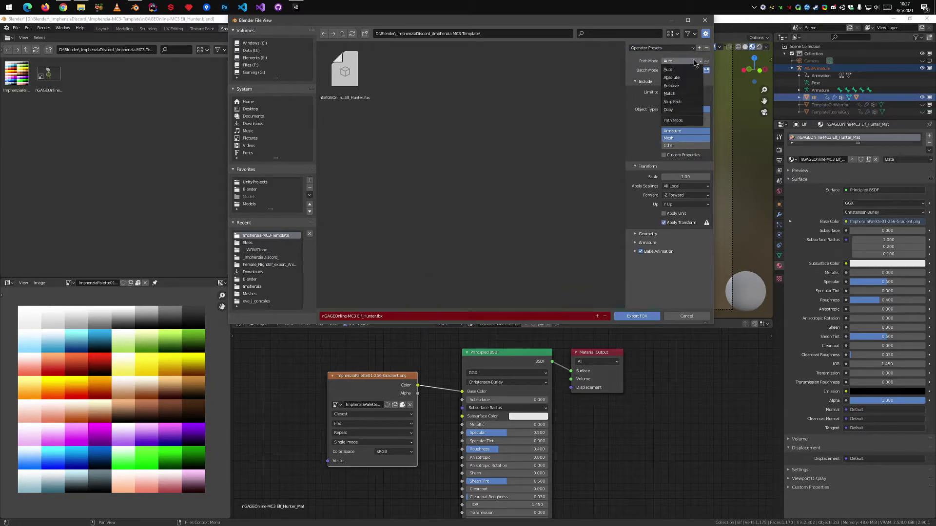
left_click(687, 110)
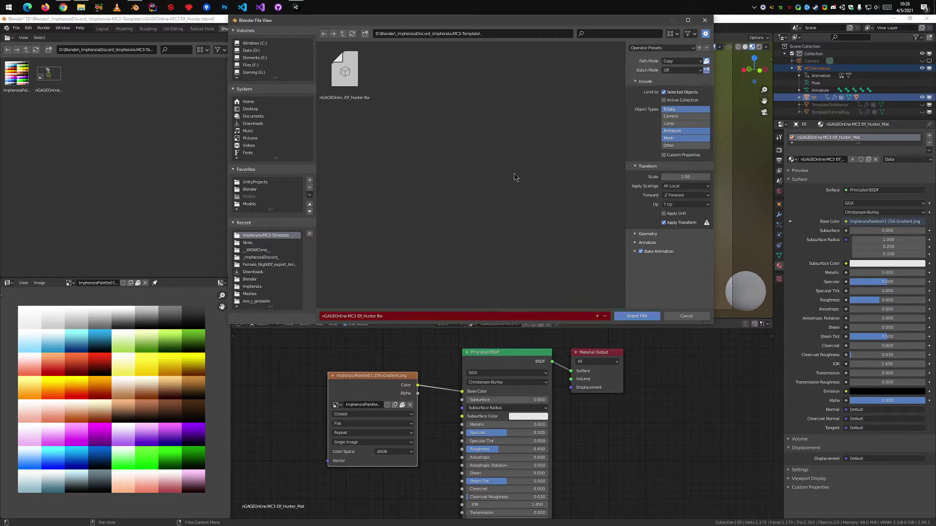
left_click(361, 96)
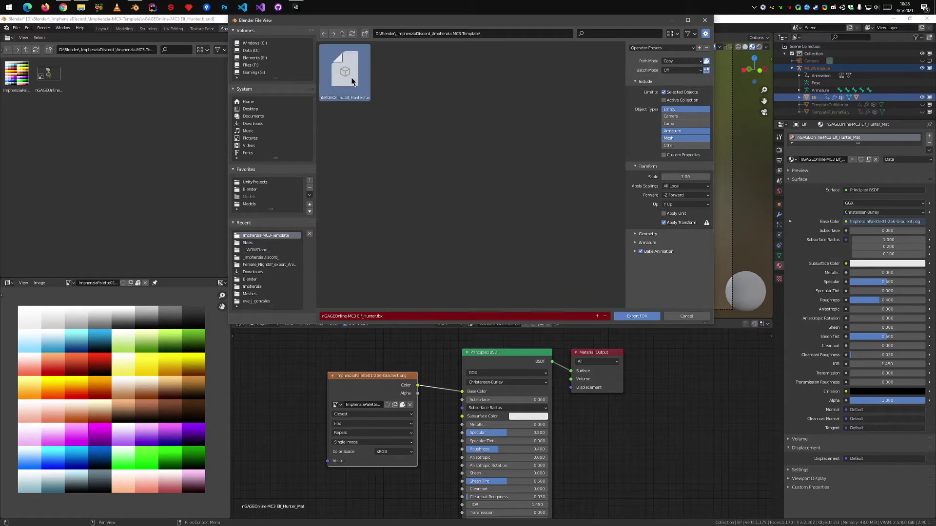
left_click(641, 317)
Open the exported elf FBX from the Imphenzia-MC3-Template folder in Paint 3D, check its textures, and close it without saving.
left_click(81, 7)
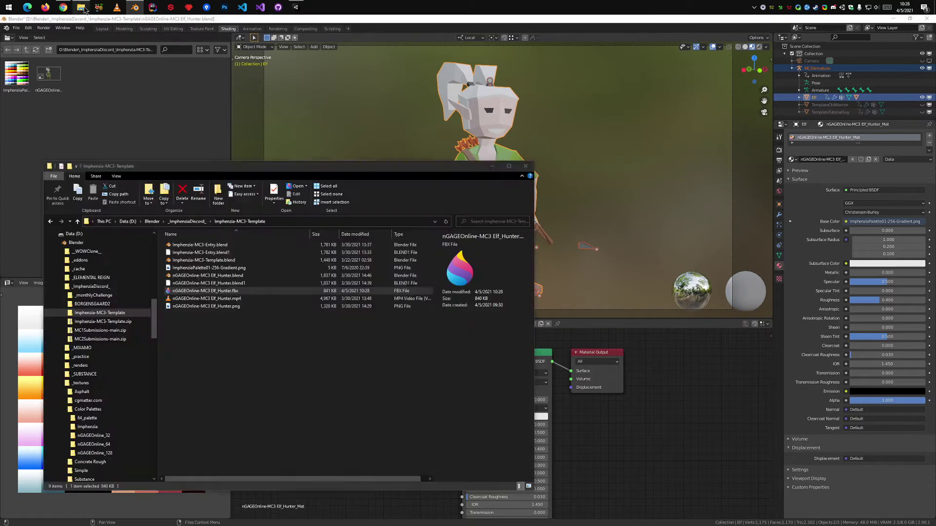
double_click(211, 292)
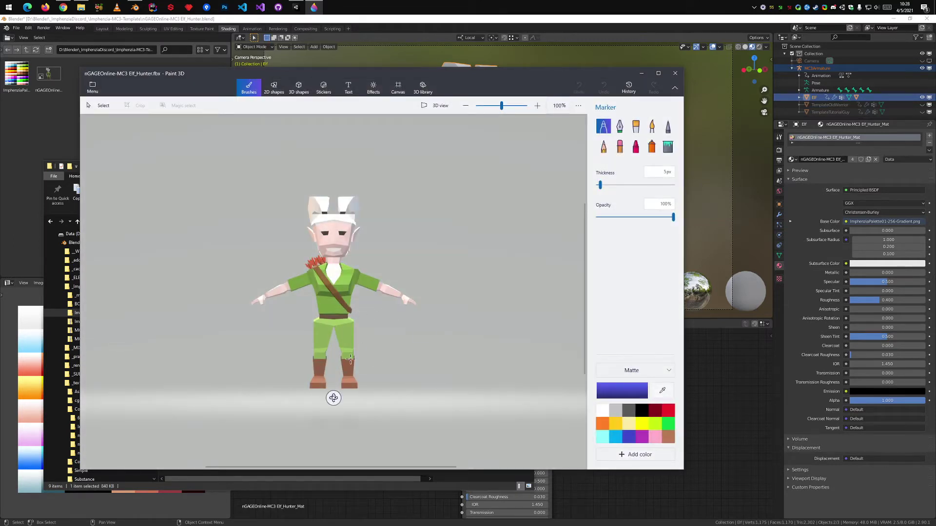
mouse_move(330, 393)
left_mouse_down()
mouse_move(380, 393)
mouse_move(337, 343)
mouse_move(416, 416)
mouse_move(393, 394)
mouse_move(330, 398)
left_mouse_up()
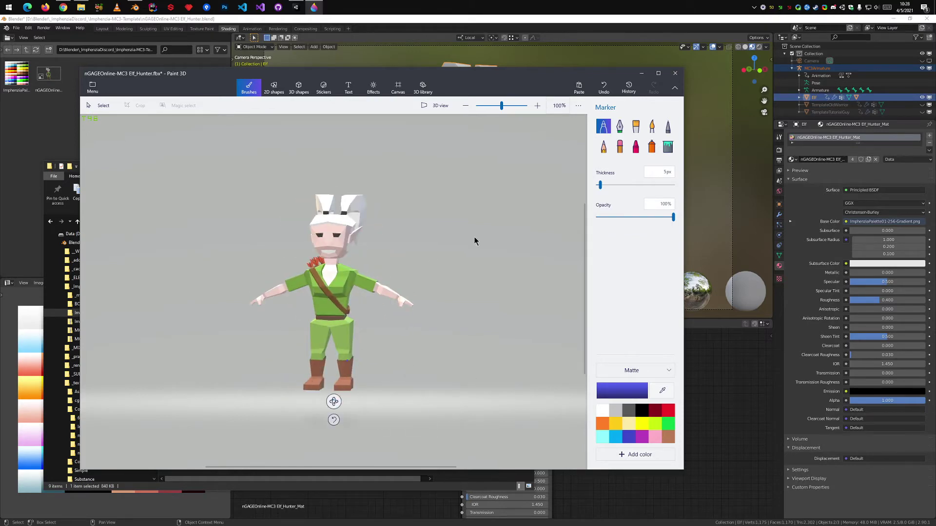
left_click(676, 73)
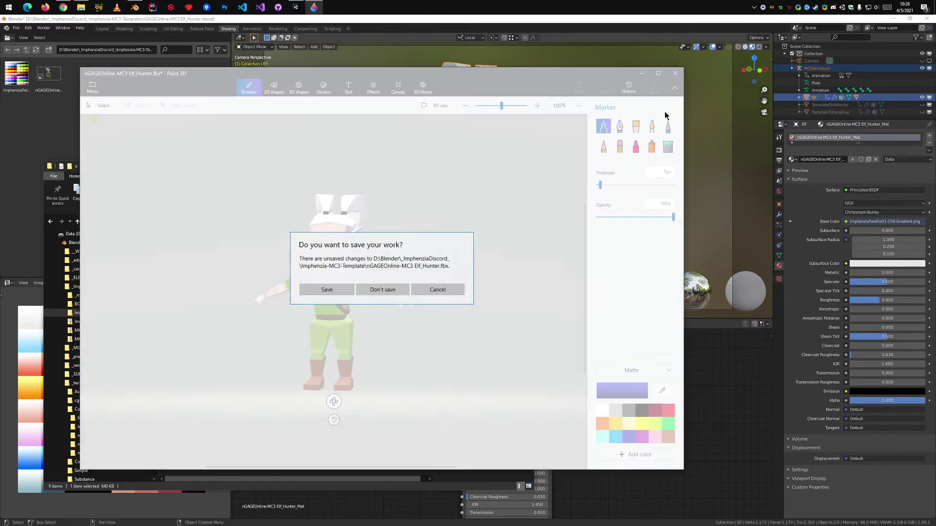
left_click(399, 291)
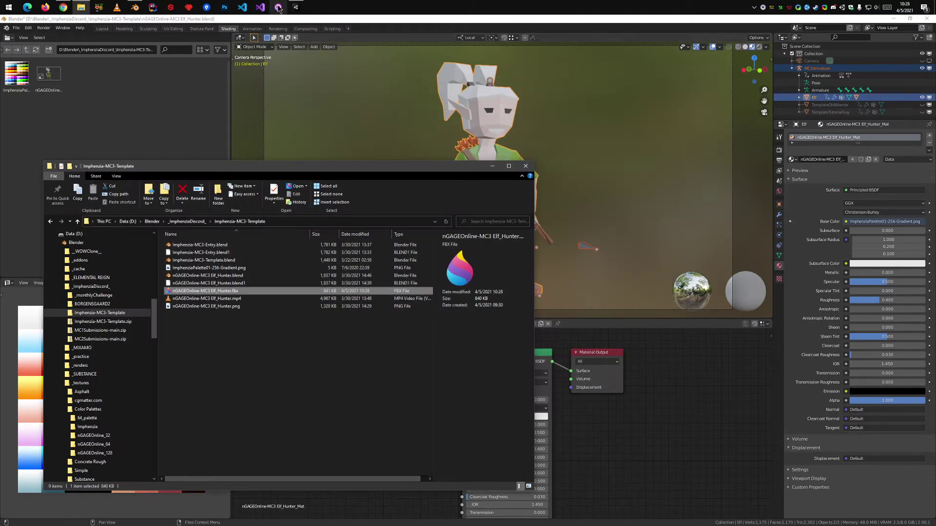
Switch to Unity, import nGAGEOnline-MC3 Elf_Hunter.fbx into Assets/Meshes, and inspect the model preview.
left_click(296, 6)
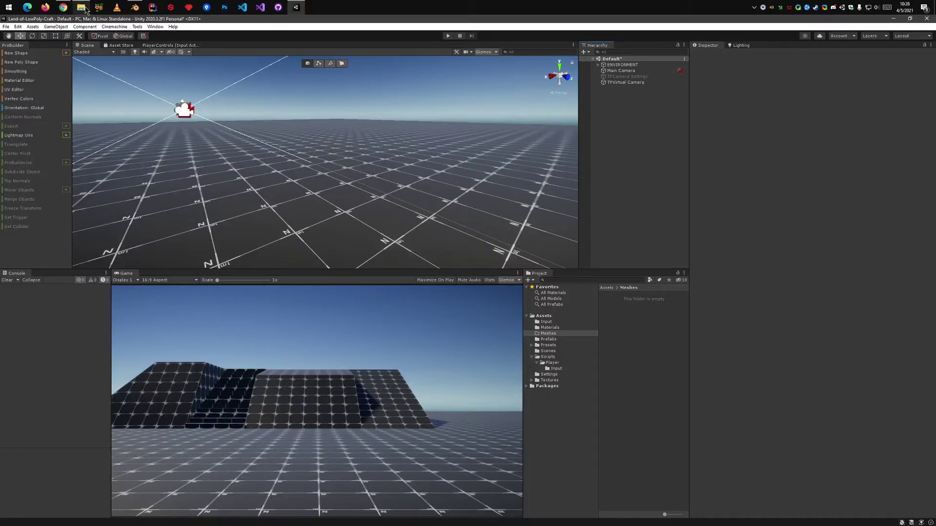
mouse_move(81, 10)
left_click(85, 47)
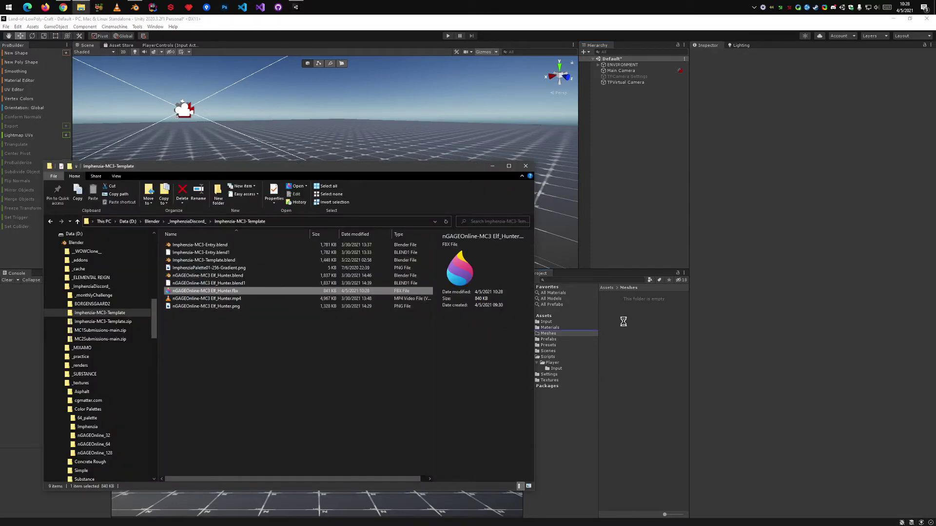
left_click(631, 297)
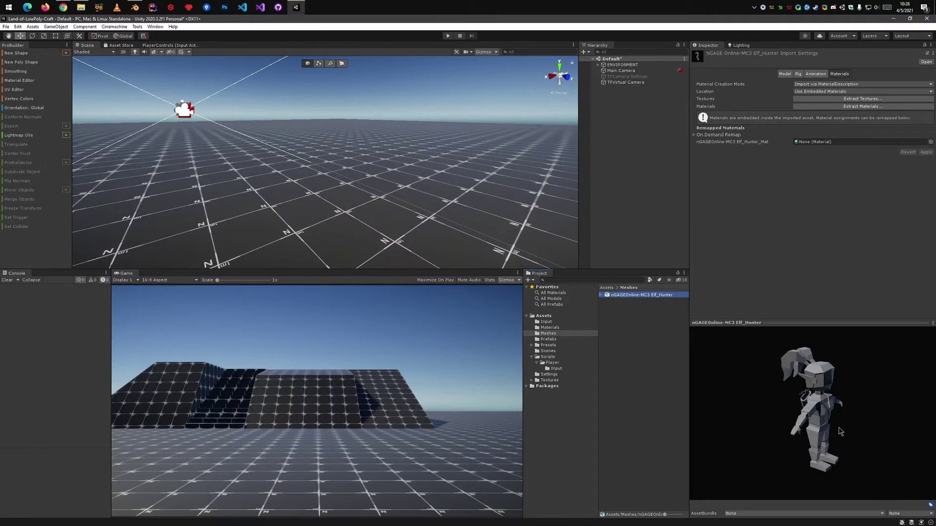
left_click_drag(839, 429, 836, 463)
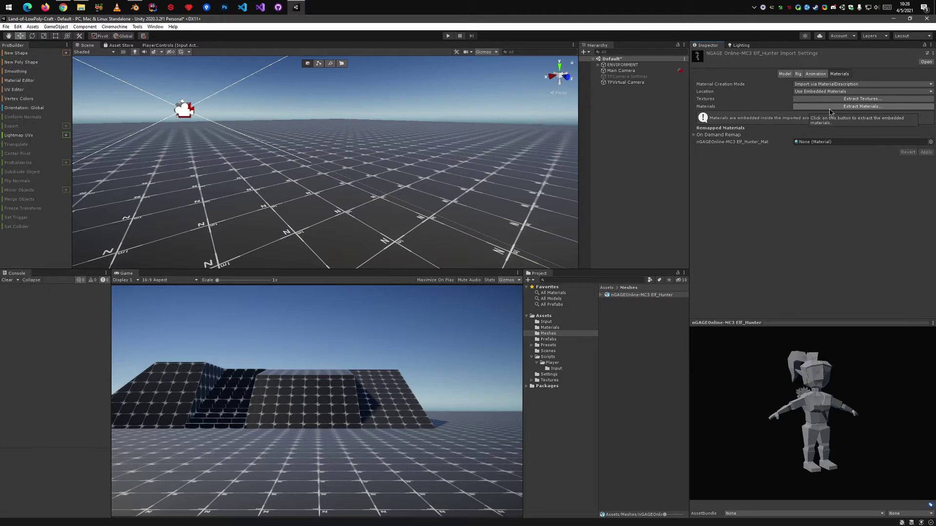
Add the imported elf model to the scene and show the material properties of its Elf mesh.
left_click_drag(628, 296, 634, 187)
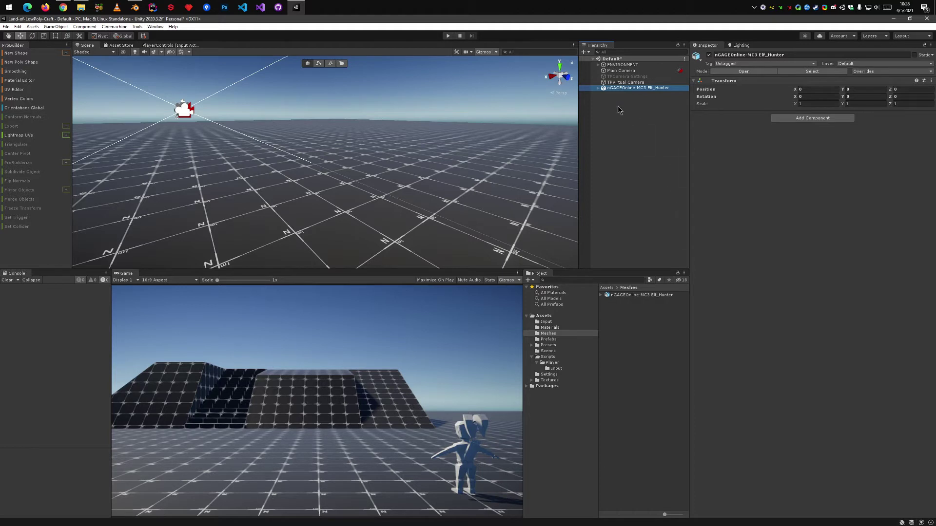
left_click(598, 88)
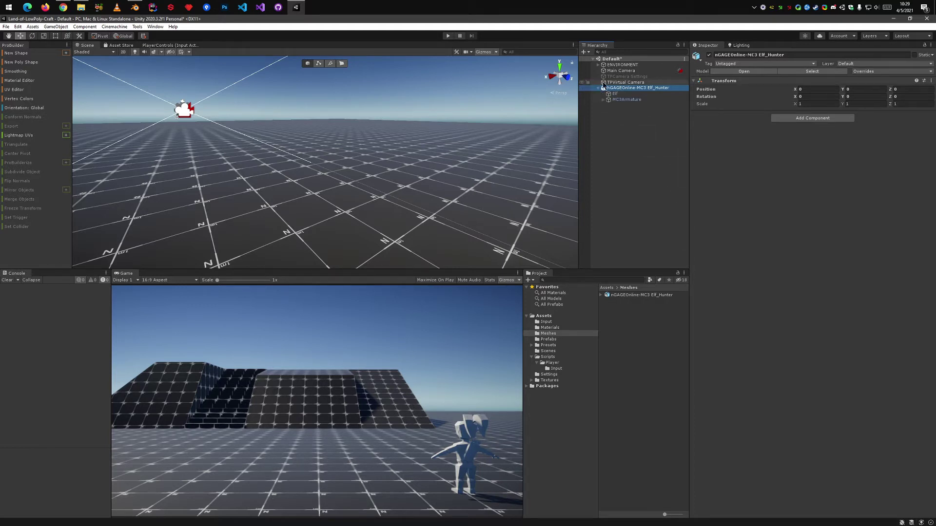
left_click(624, 100)
left_click(615, 94)
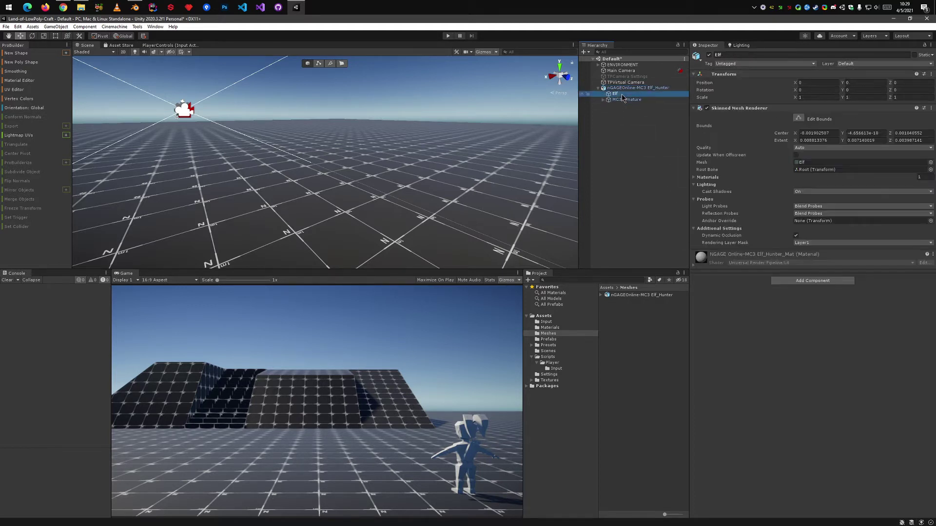
left_click(693, 266)
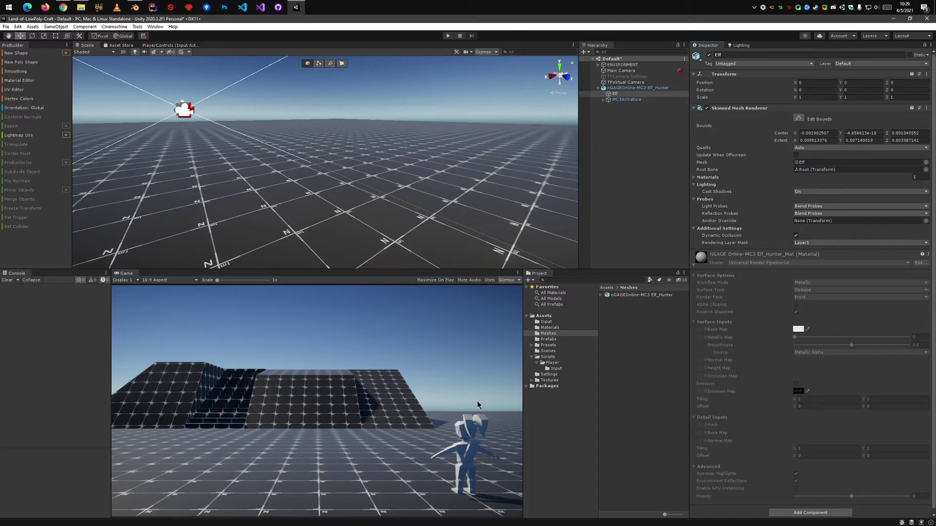
Move the whole elf hunter model along the X axis to stand in front of the ramps.
left_click(638, 88)
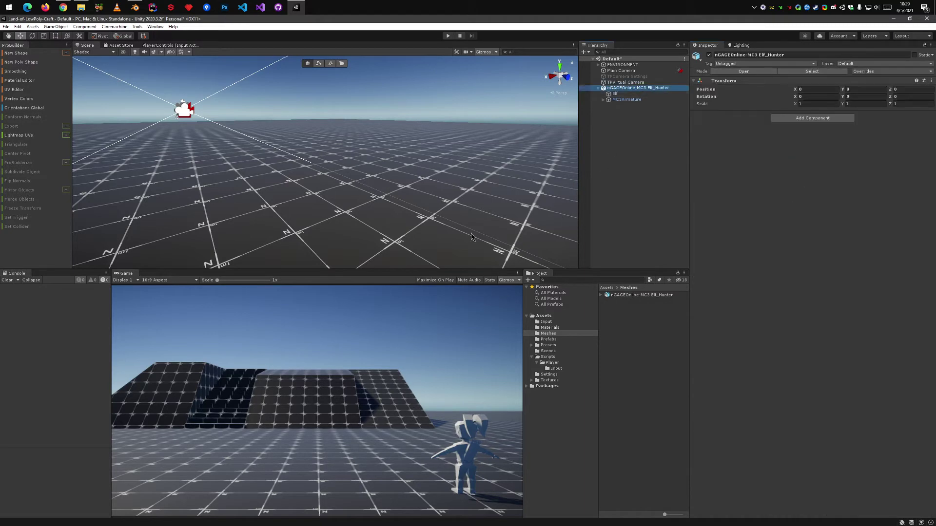
right_click_drag(452, 226, 312, 190)
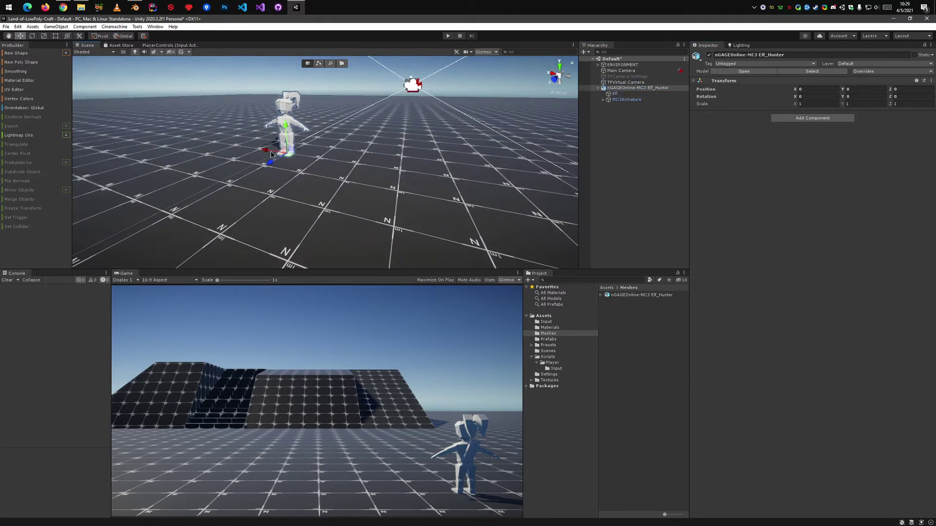
left_click_drag(271, 155, 513, 215)
right_click_drag(513, 214, 612, 223)
Create a material in the Meshes folder, keeping the default name New Material.
right_click(620, 351)
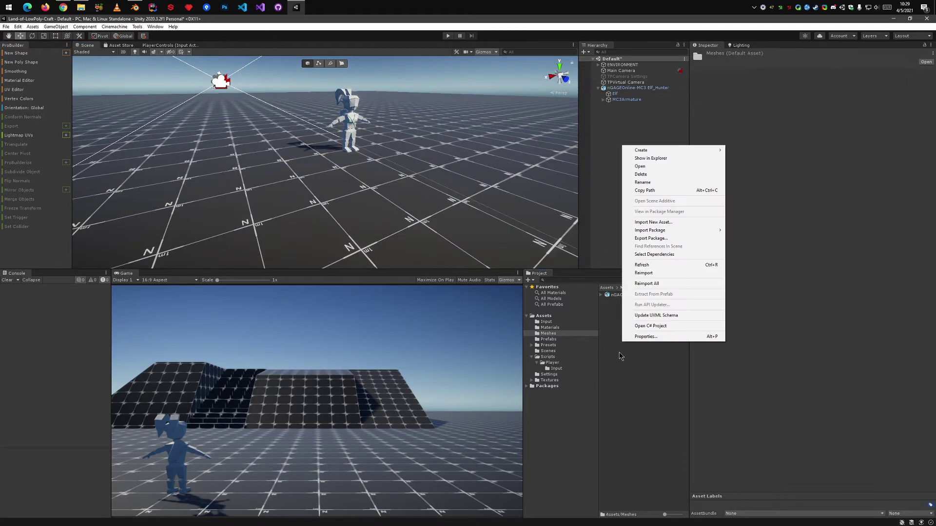
mouse_move(678, 150)
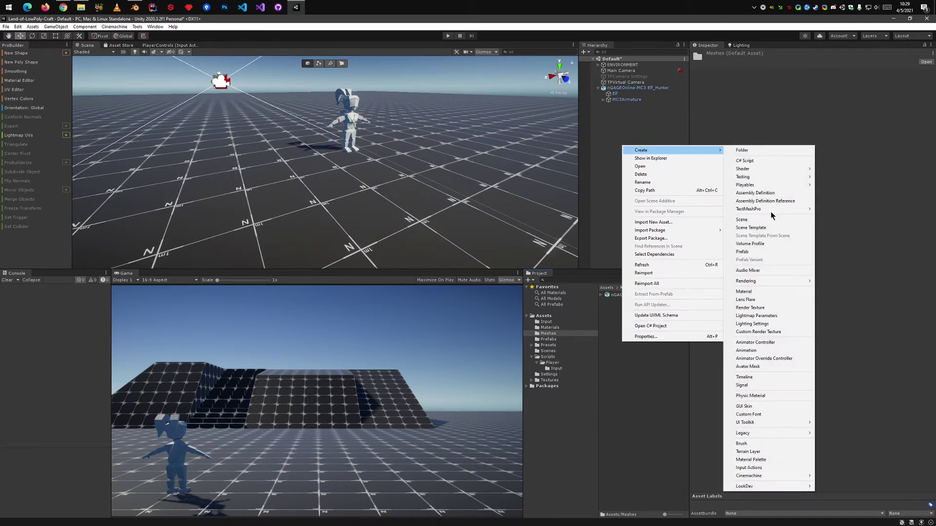
left_click(765, 293)
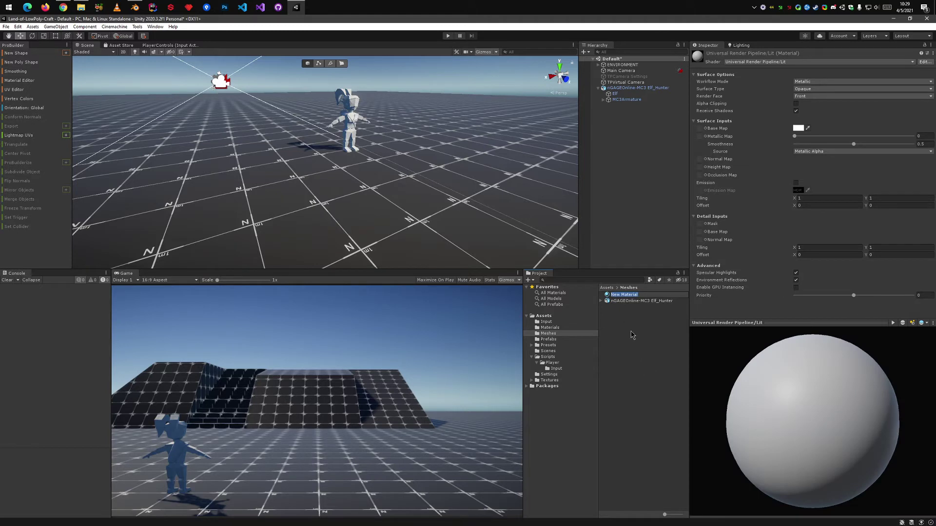
key("Return")
Assign New Material to the elf in the scene and expand its properties on the Elf mesh.
left_click_drag(619, 297, 354, 122)
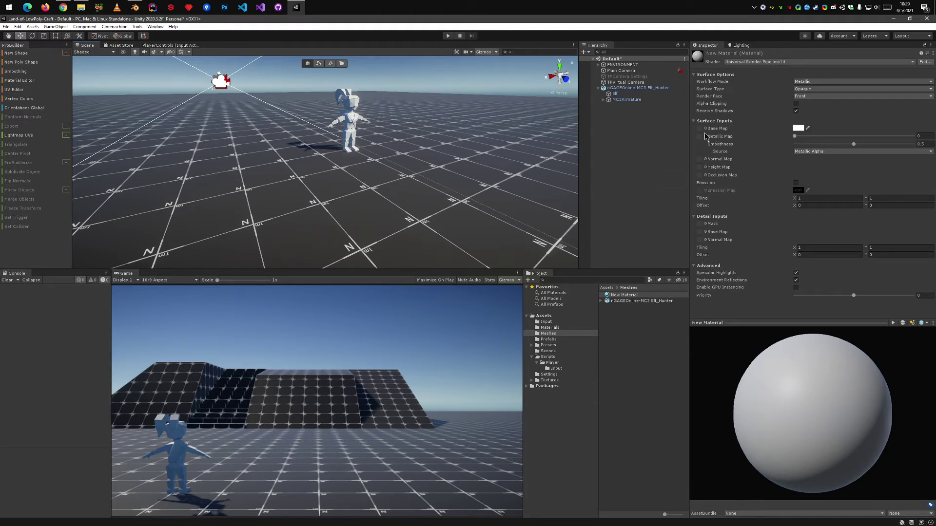
left_click(622, 94)
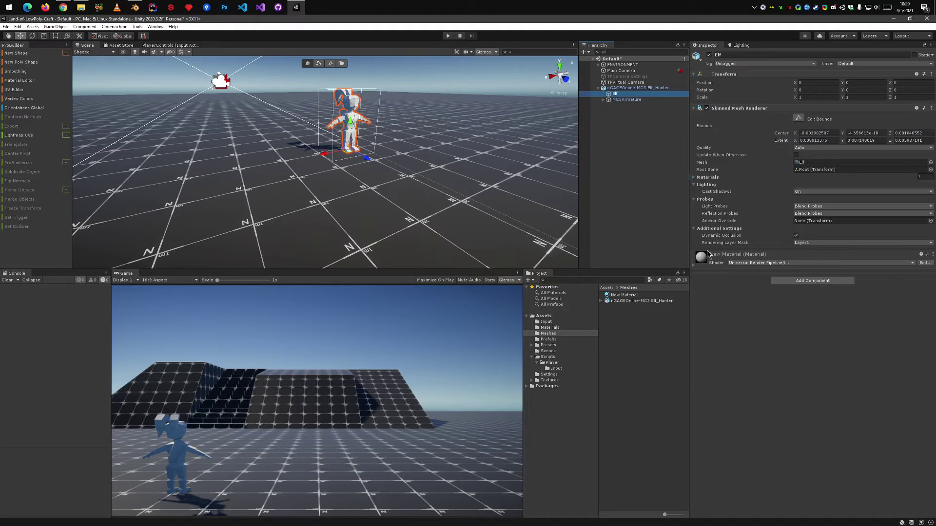
left_click(695, 262)
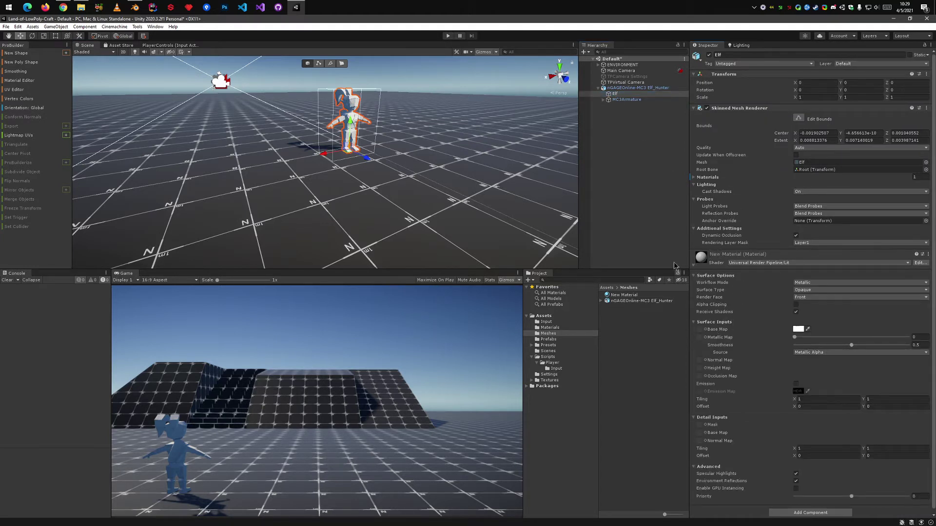
Undo the New Material assignment and the elf model's last move.
key("ctrl+z")
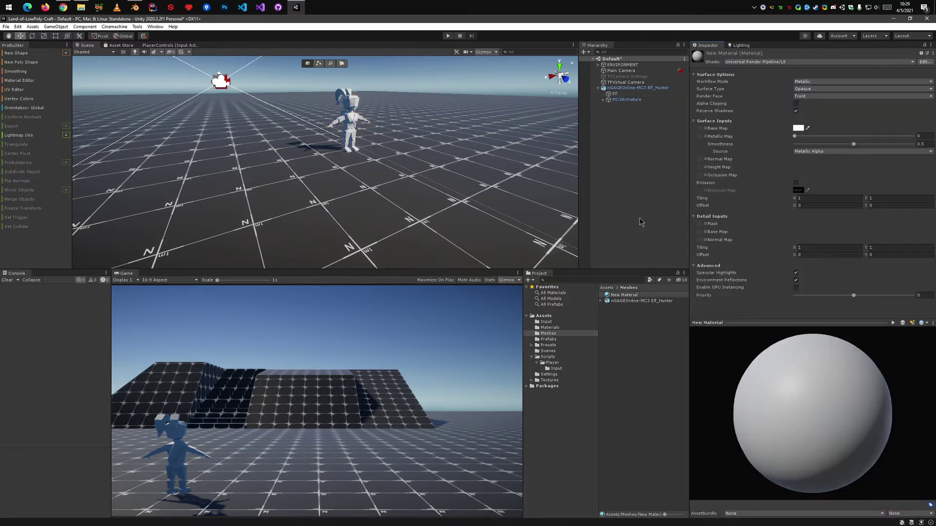
key("ctrl+z")
key("ctrl+z")
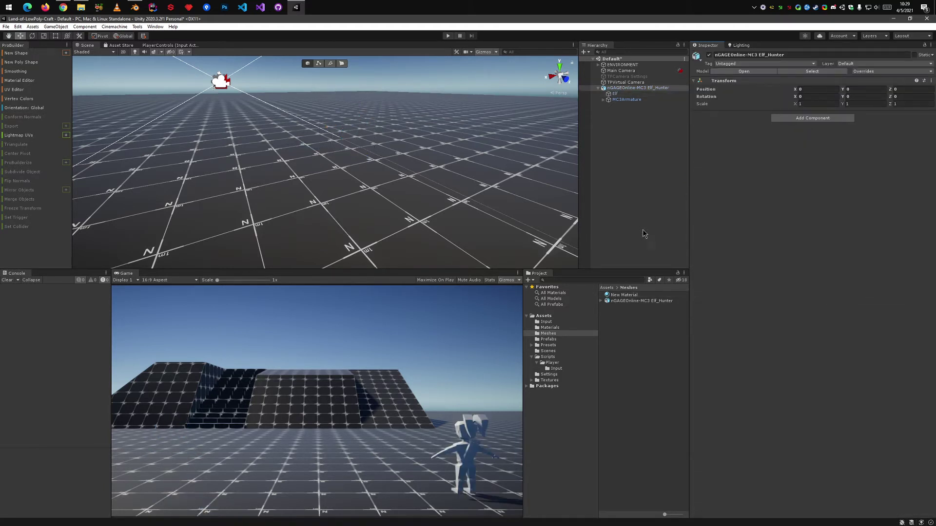
Move the elf model along the X axis in front of the ramps, and collapse the Elf mesh's material properties.
key("f")
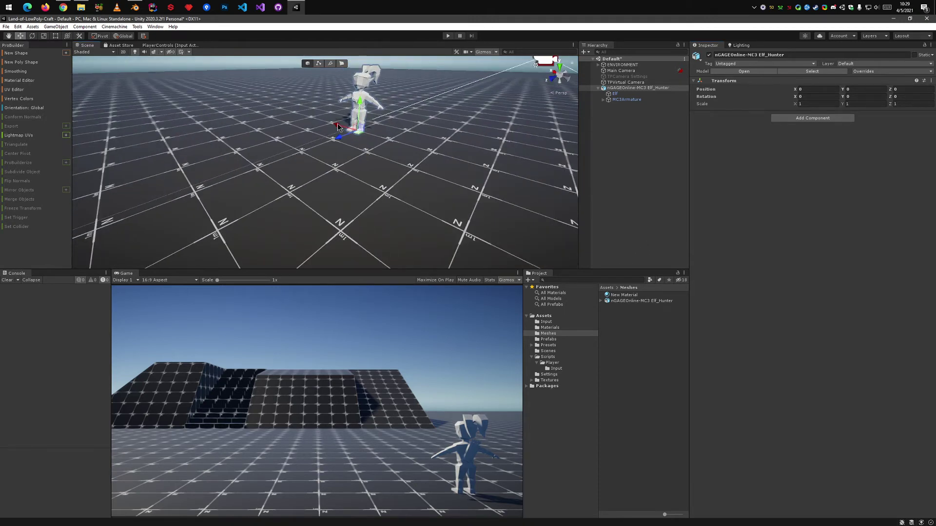
left_click_drag(339, 128, 580, 168)
left_click(628, 95)
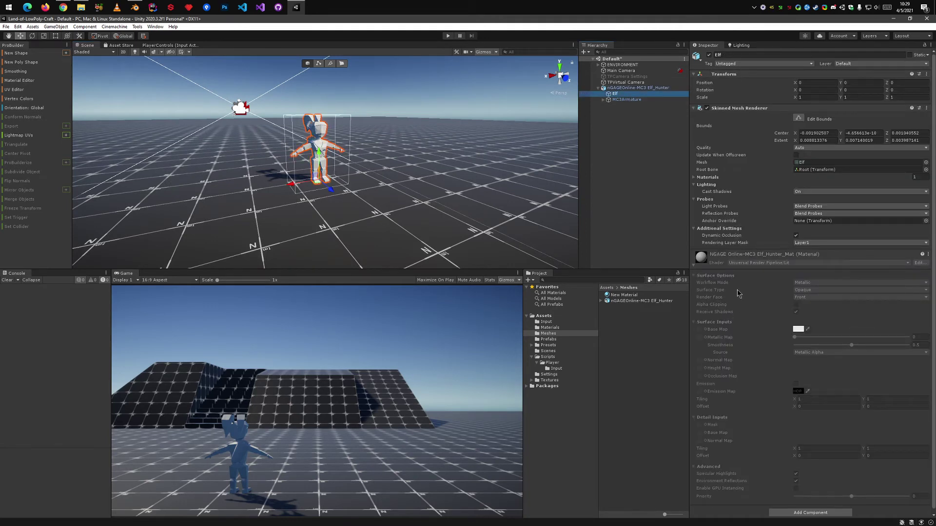
left_click(693, 266)
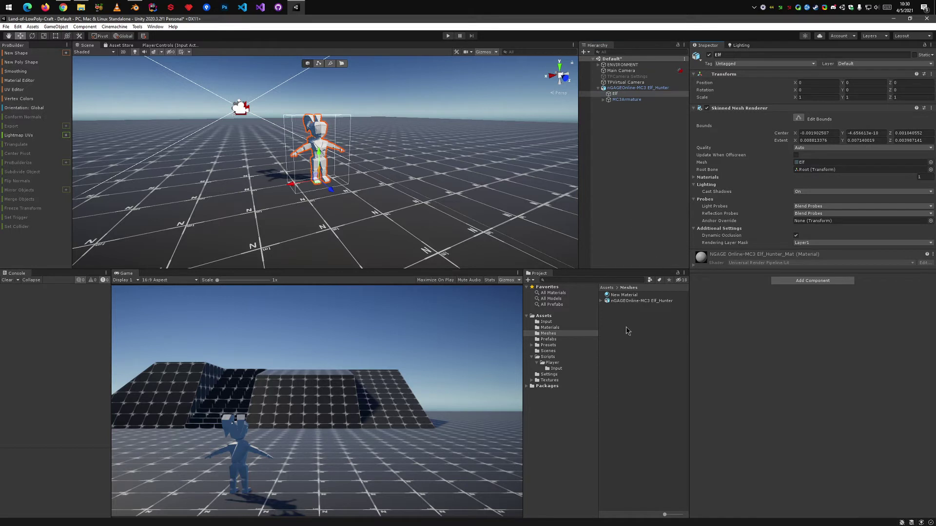
Delete the New Material asset from the Meshes folder.
left_click(622, 295)
key("Delete")
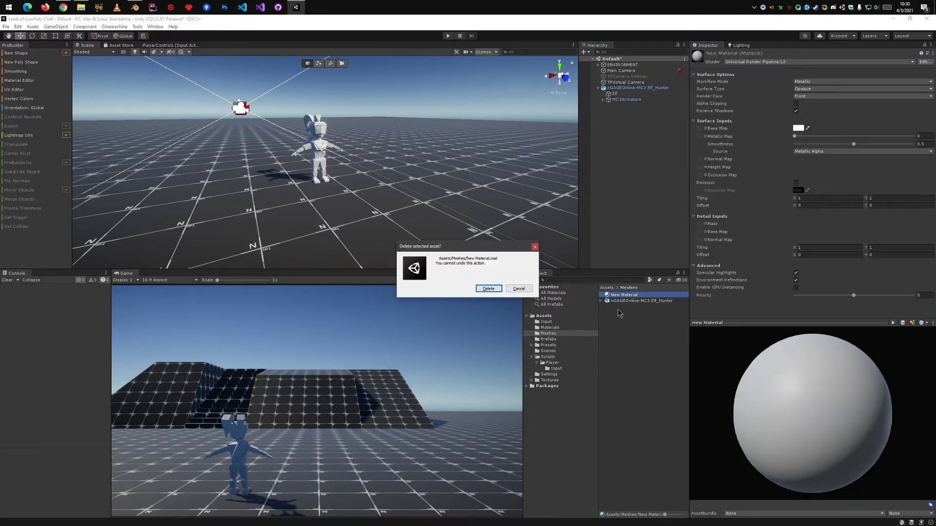
left_click(489, 290)
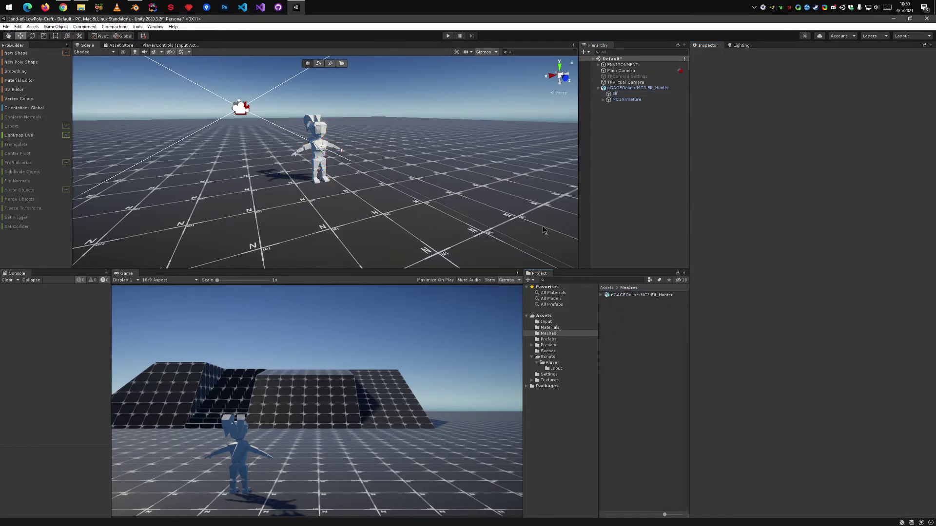
Extract the embedded materials of the nGAGEOnline-MC3 Elf_Hunter model into the Meshes folder.
left_click(630, 88)
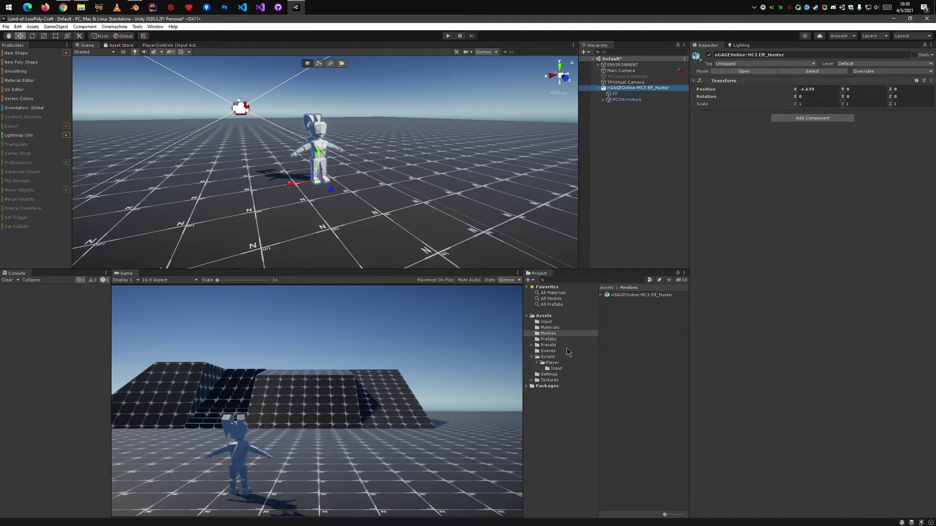
left_click(621, 296)
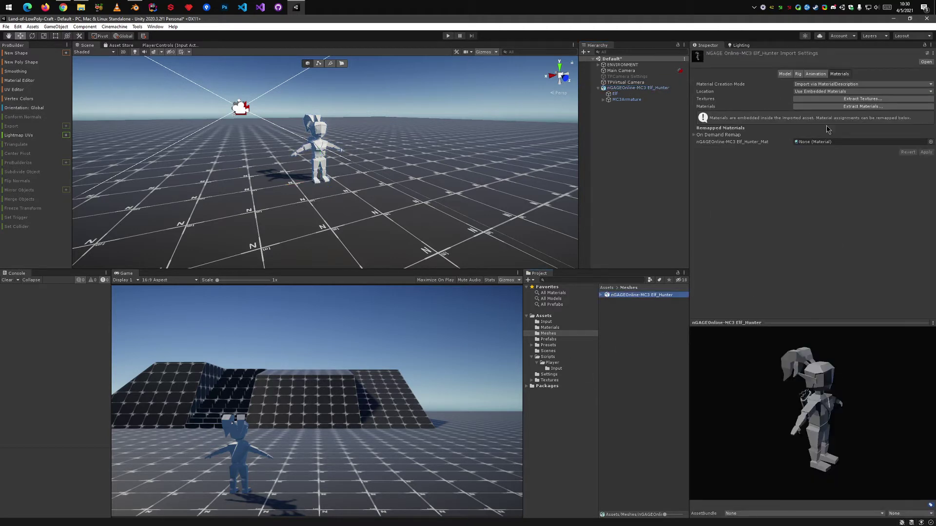
left_click(875, 109)
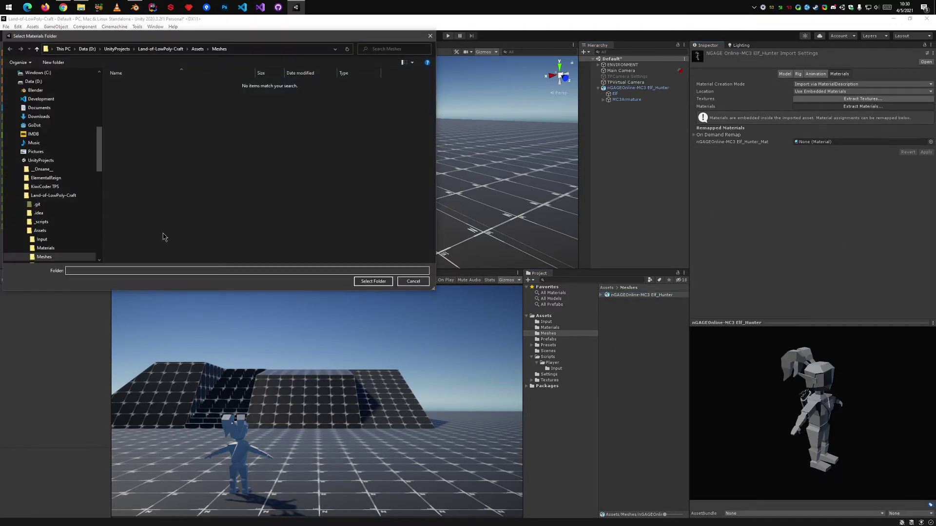
left_click(384, 281)
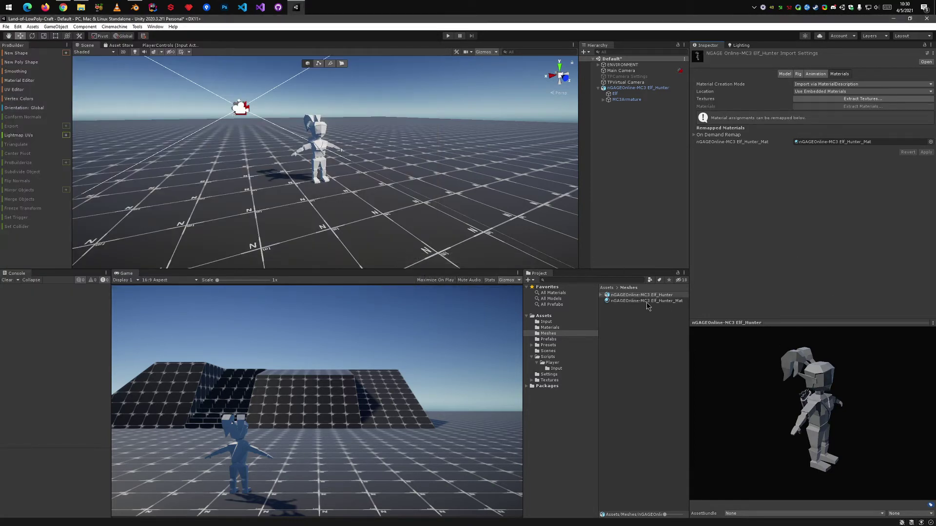
Apply the extracted nGAGEOnline-MC3 Elf_Hunter_Mat material to the elf in the scene and expand its properties on the Elf mesh.
left_click(646, 301)
left_click_drag(647, 302, 323, 152)
left_click(615, 95)
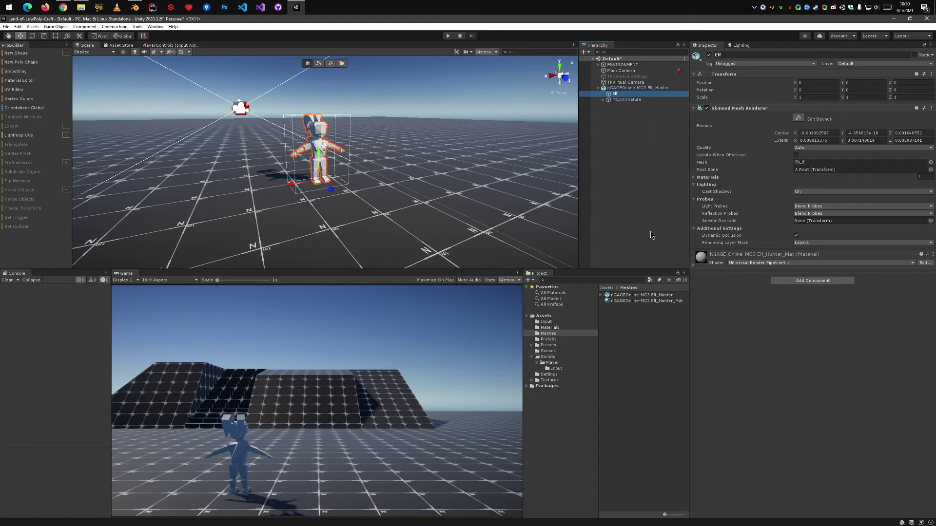
left_click(694, 264)
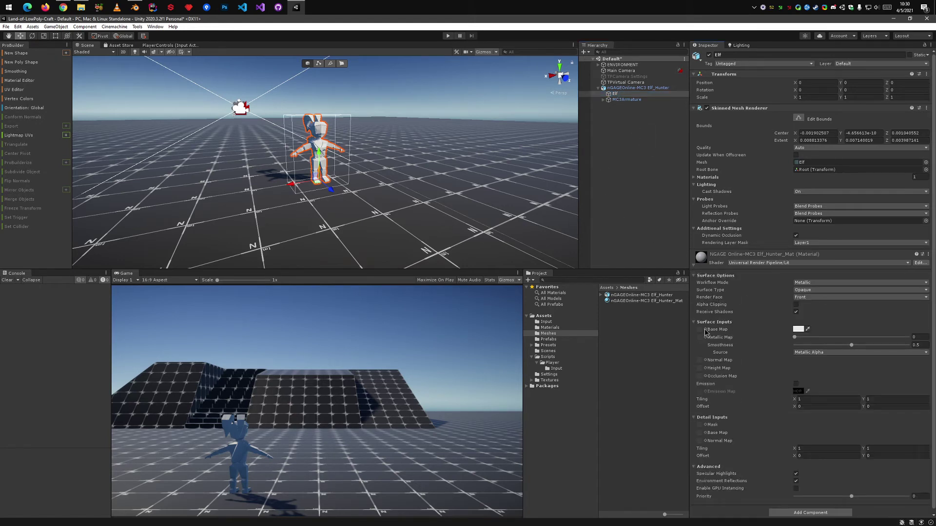
Set the elf material's Base Map colour to pure white and collapse the material properties.
left_click(798, 329)
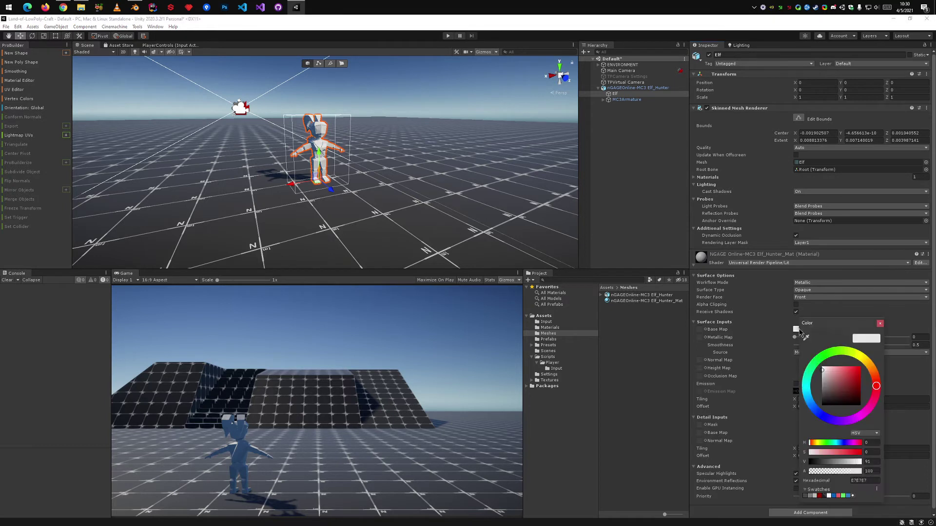
left_click_drag(838, 381, 771, 335)
left_click(880, 325)
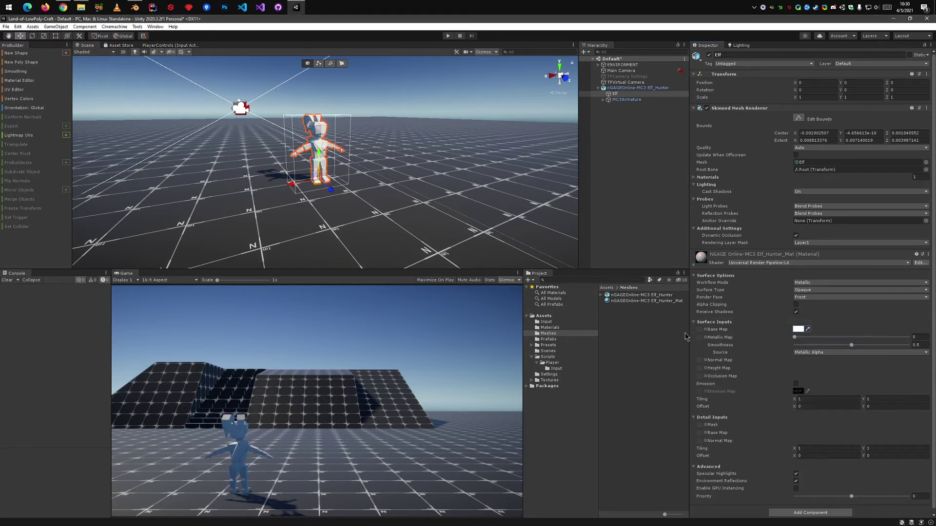
left_click(695, 265)
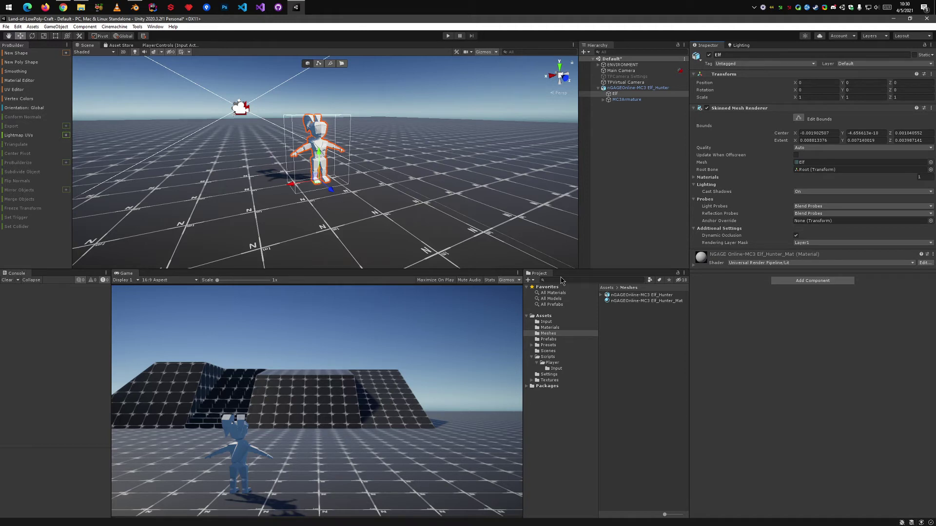
Delete the extracted nGAGEOnline-MC3 Elf_Hunter_Mat material from the Meshes folder.
left_click(662, 301)
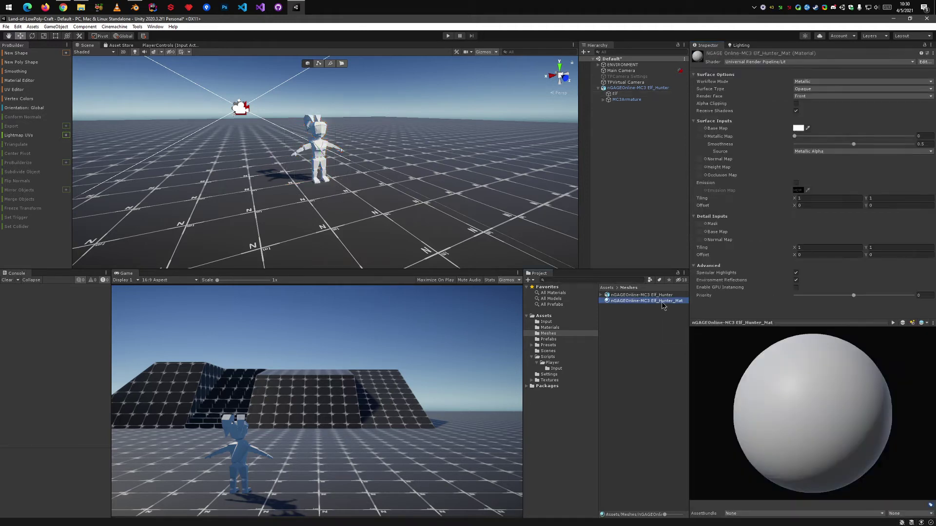
key("Delete")
key("Return")
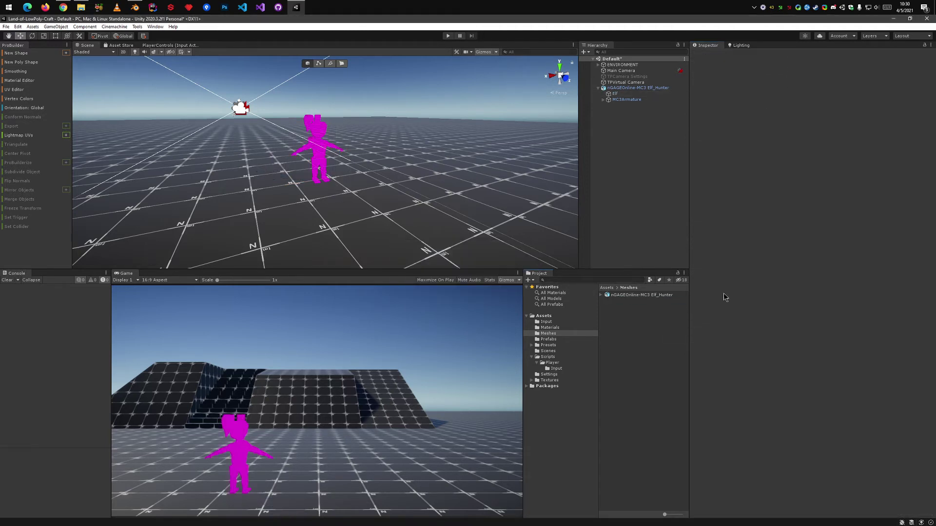
Extract the elf hunter model's embedded textures into the Meshes folder and select the extracted palette texture.
left_click(646, 296)
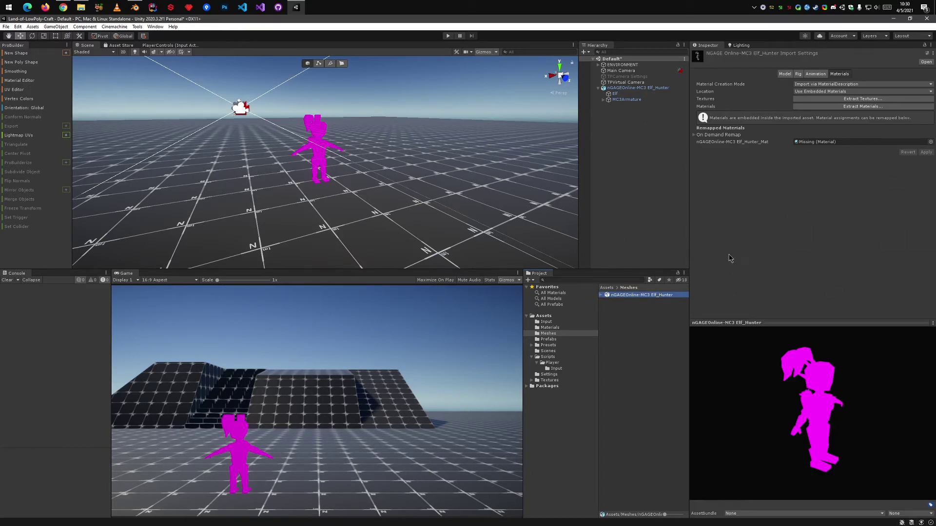
left_click(865, 98)
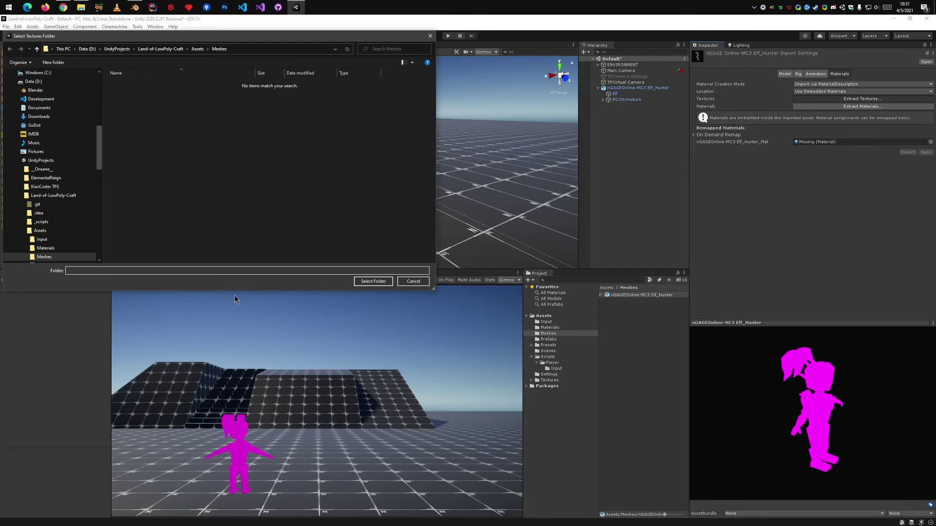
left_click(366, 281)
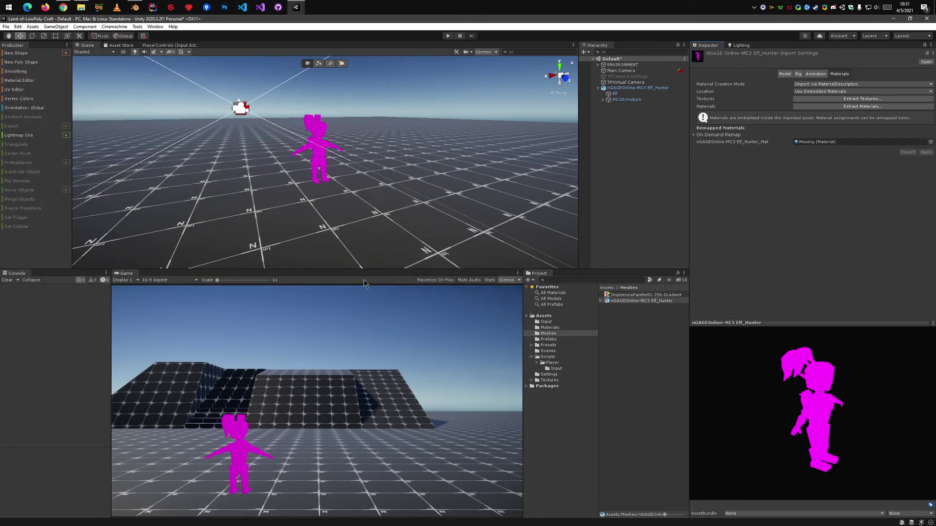
left_click(629, 295)
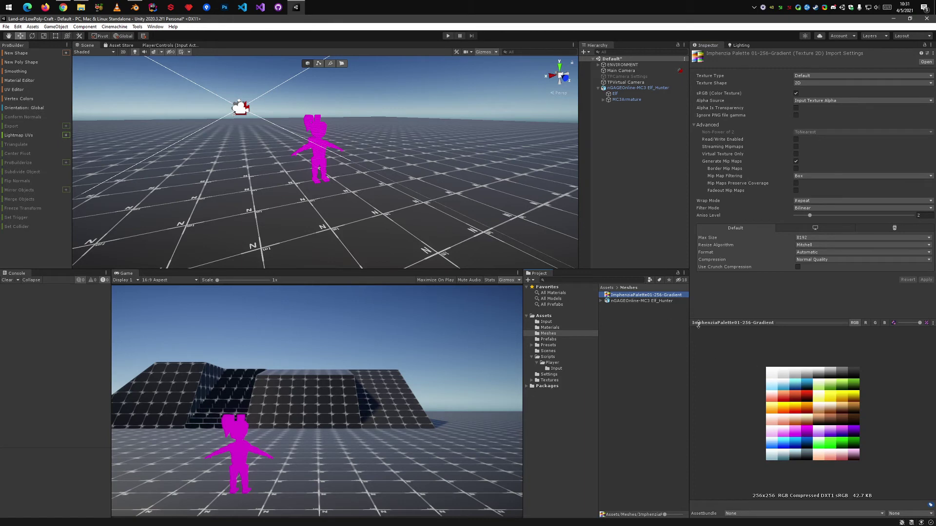
Re-extract the elf hunter model's materials into the Meshes folder, allowing the mesh reimport, and select the extracted material.
left_click(639, 301)
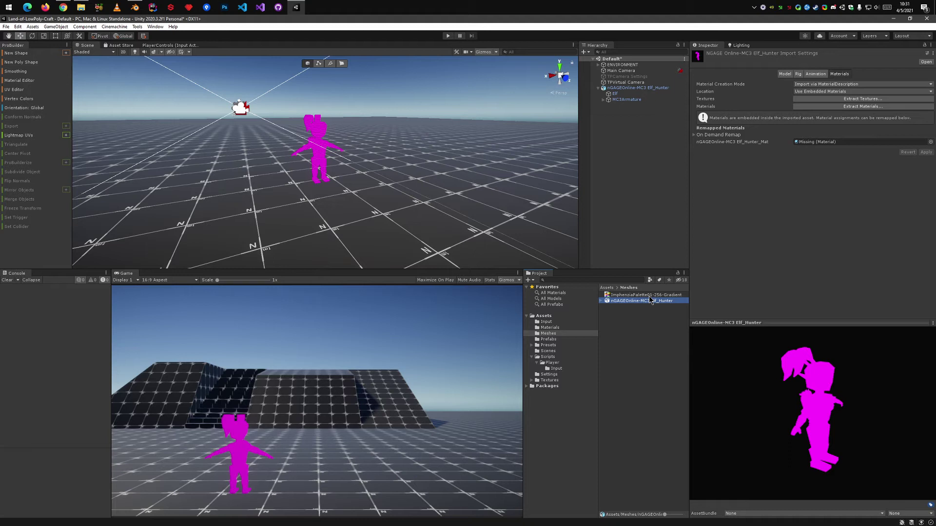
left_click(833, 107)
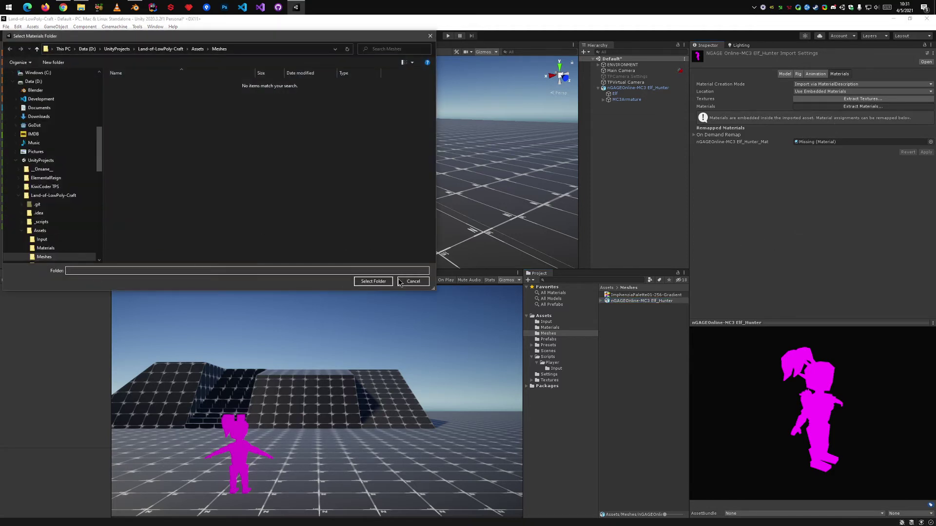
left_click(373, 282)
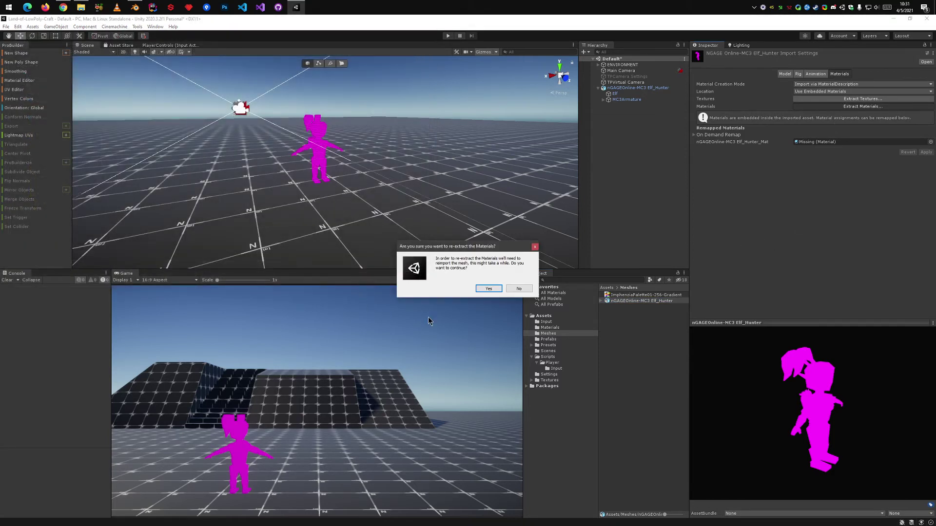
left_click(485, 290)
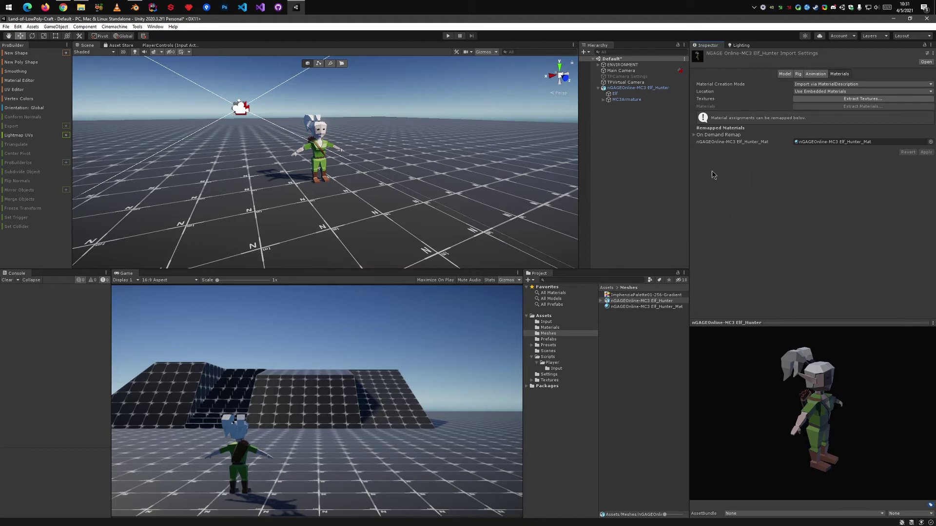
left_click(645, 306)
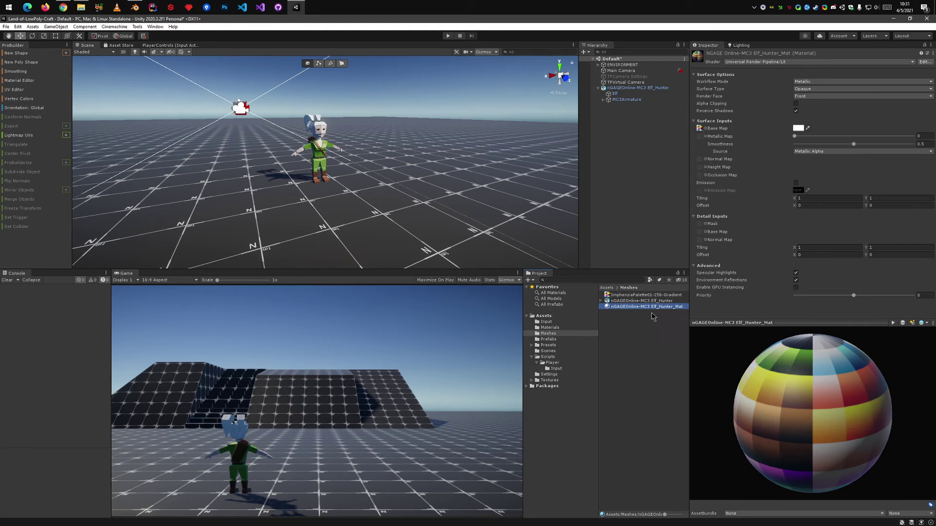
Compare the palette texture's import settings with the interpolation and projection options of its image texture node in Blender.
left_click(648, 295)
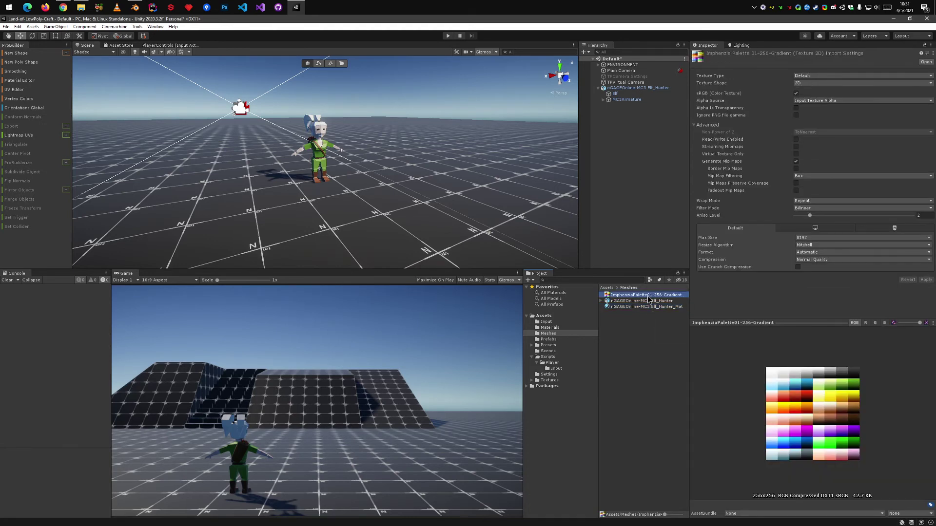
left_click(135, 6)
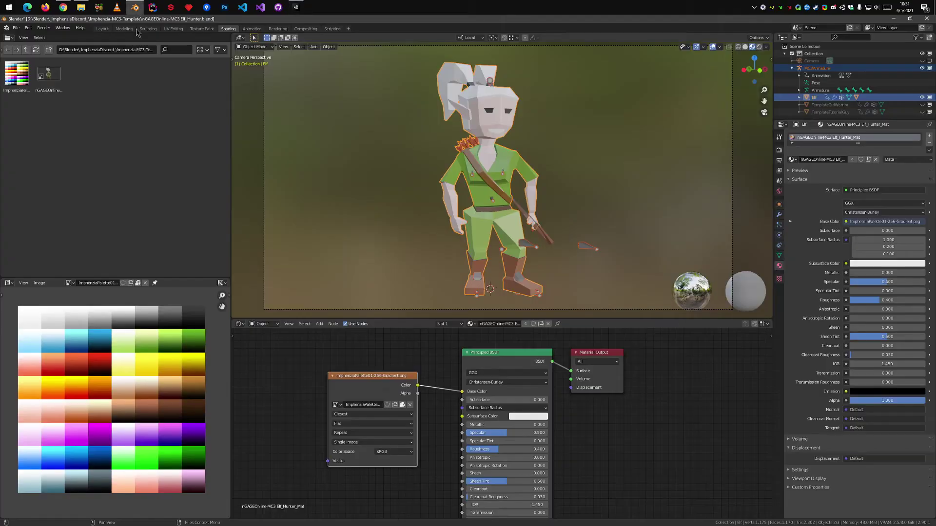
mouse_move(375, 397)
middle_mouse_down()
mouse_move(376, 378)
mouse_move(378, 387)
middle_mouse_up()
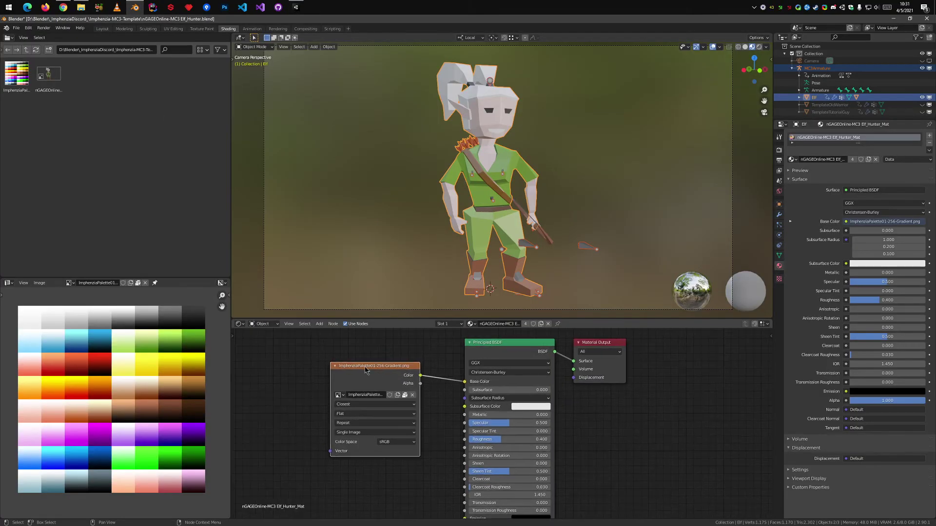
left_click(369, 414)
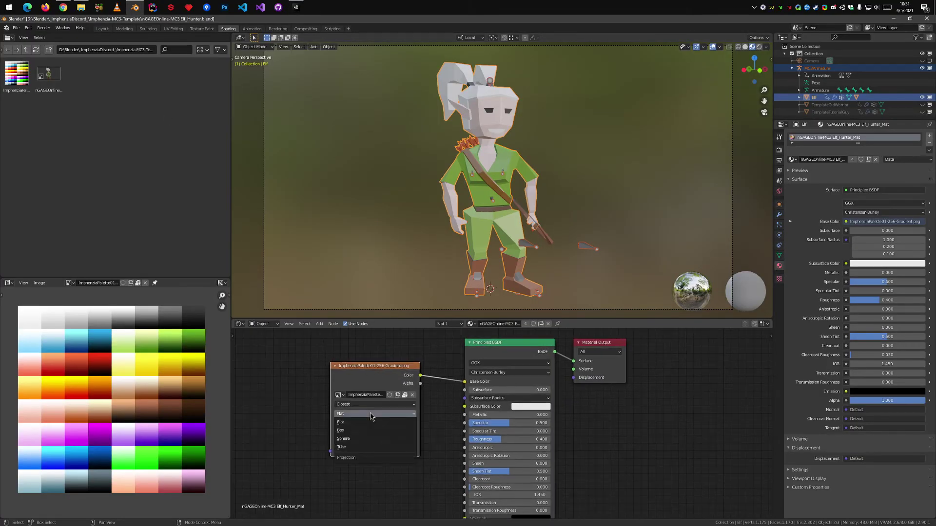
left_click(368, 415)
left_click(367, 405)
left_click(367, 409)
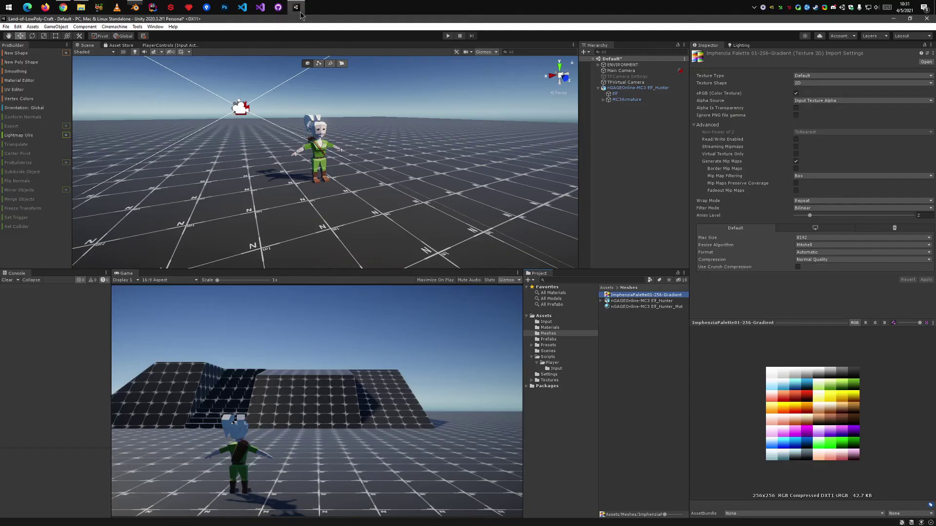
Switch to Unity and set the ImphenziaPalette01-256-Gradient texture's filter mode to Point (no filter) and compression to None.
left_click(296, 7)
left_click(647, 301)
left_click(656, 296)
left_click(821, 209)
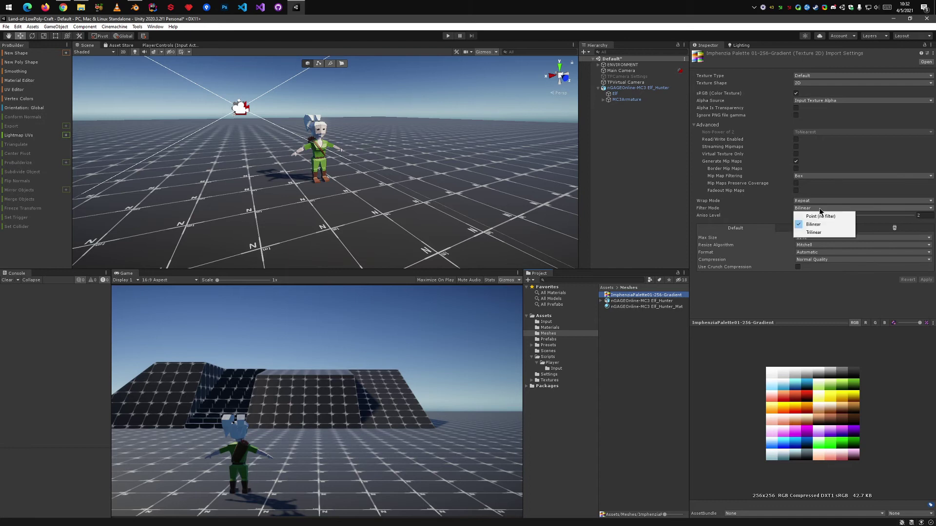
left_click(824, 216)
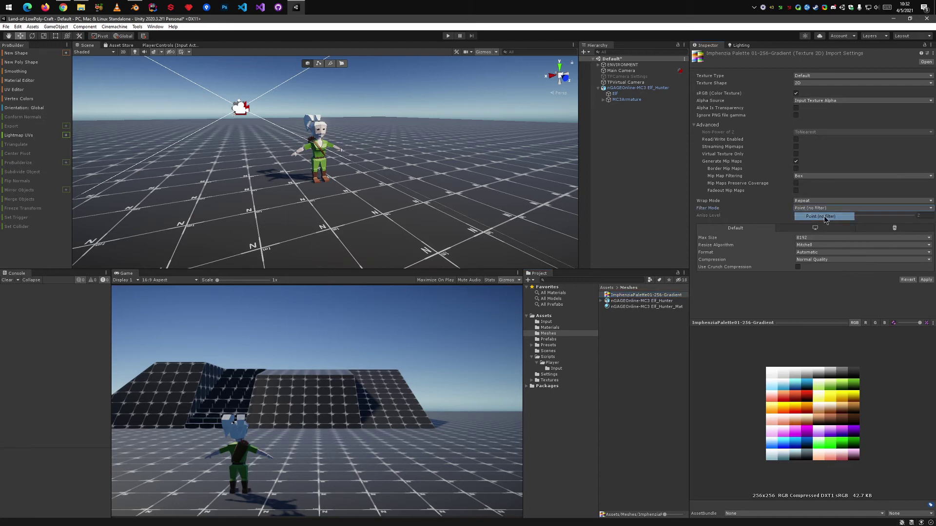
left_click(815, 260)
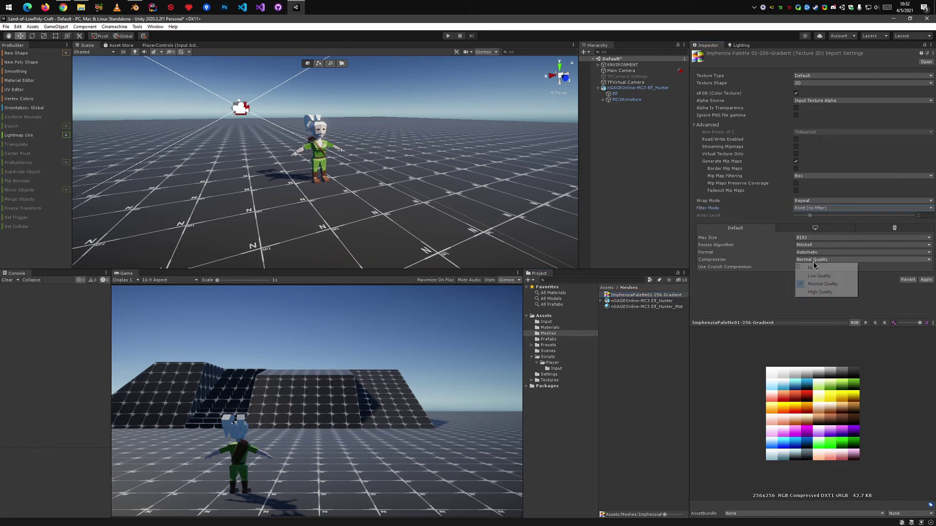
left_click(817, 267)
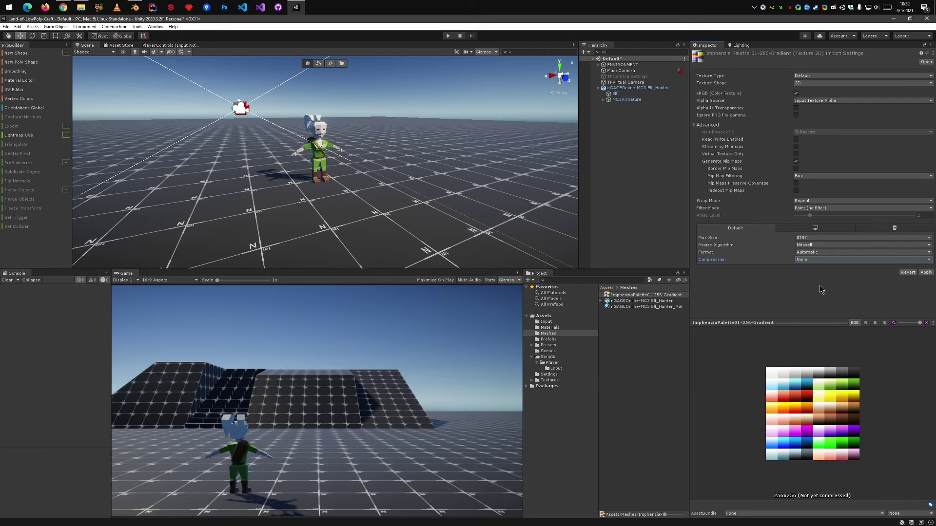
Set the palette texture's max size to 256 and its wrap mode to Clamp.
left_click(820, 237)
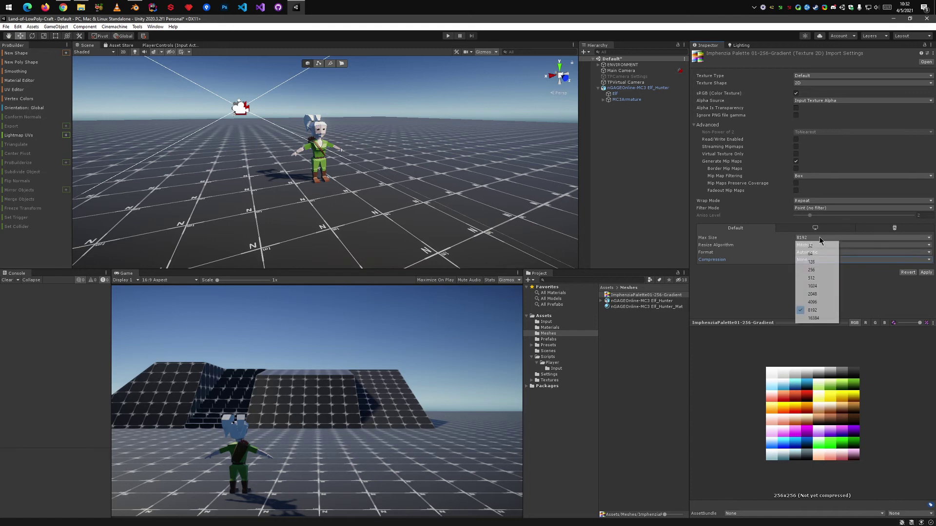
left_click(822, 270)
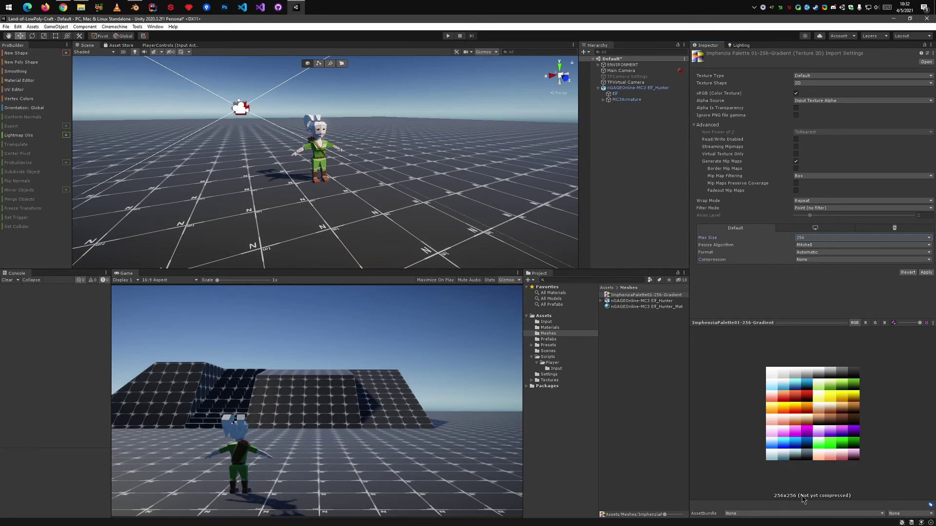
left_click(814, 200)
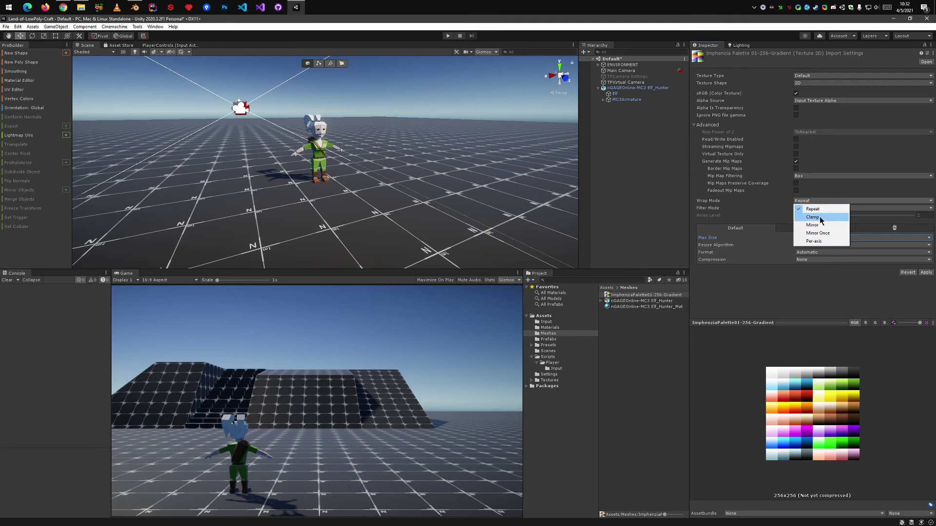
left_click(820, 217)
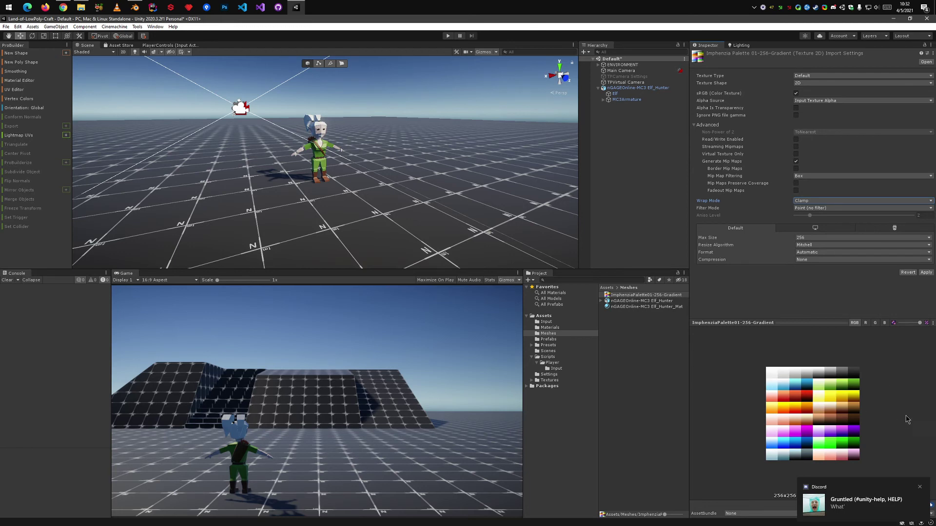
Apply the palette texture's import settings, inspect the elf hunter up close in the scene, and select its model asset.
left_click(926, 273)
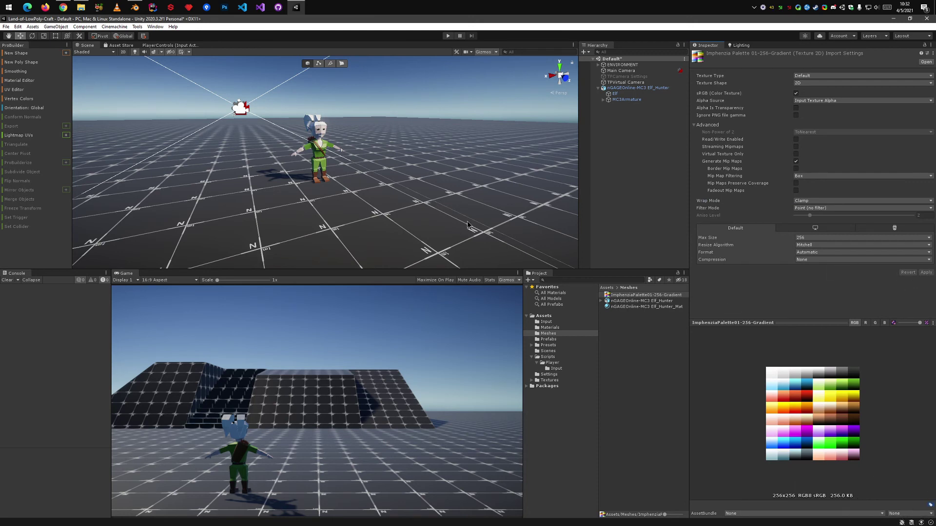
left_click_drag(327, 156, 394, 197, "alt")
scroll(371, 205, "up", 8)
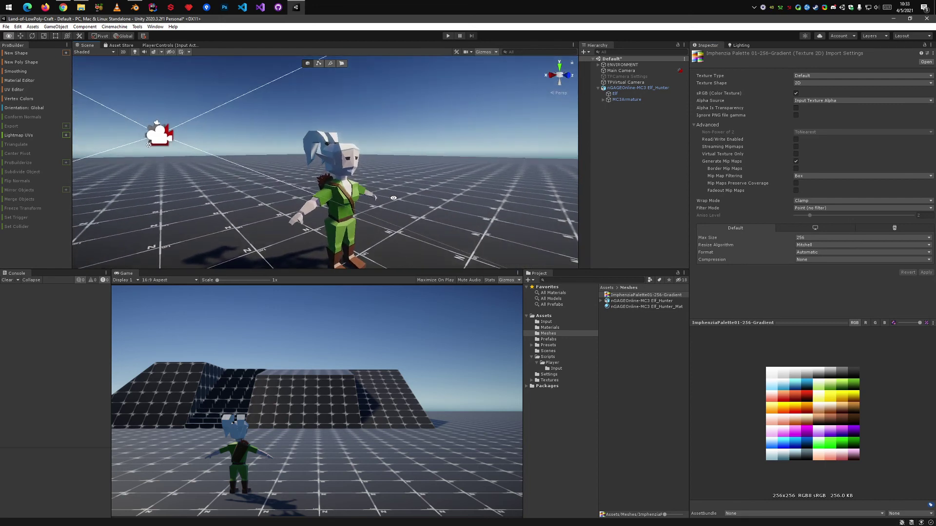
left_click(633, 301)
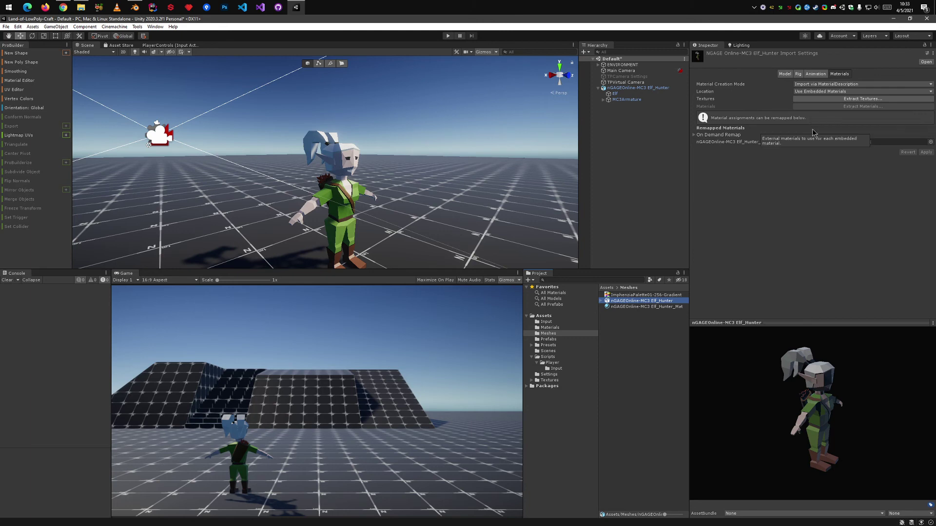
Delete the palette texture, elf hunter model and extracted material from the Meshes folder, and remove the elf hunter from the scene.
left_click(648, 329)
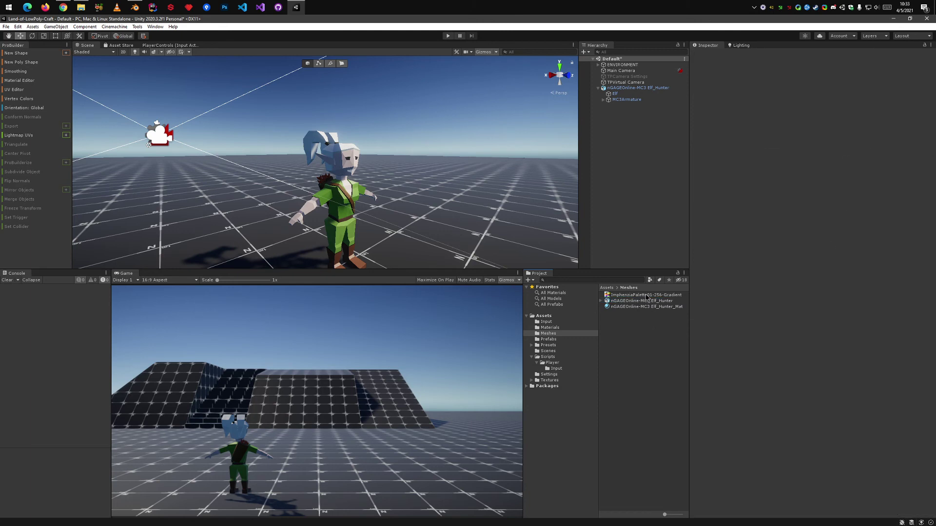
left_click(647, 295)
left_click(657, 307, "shift")
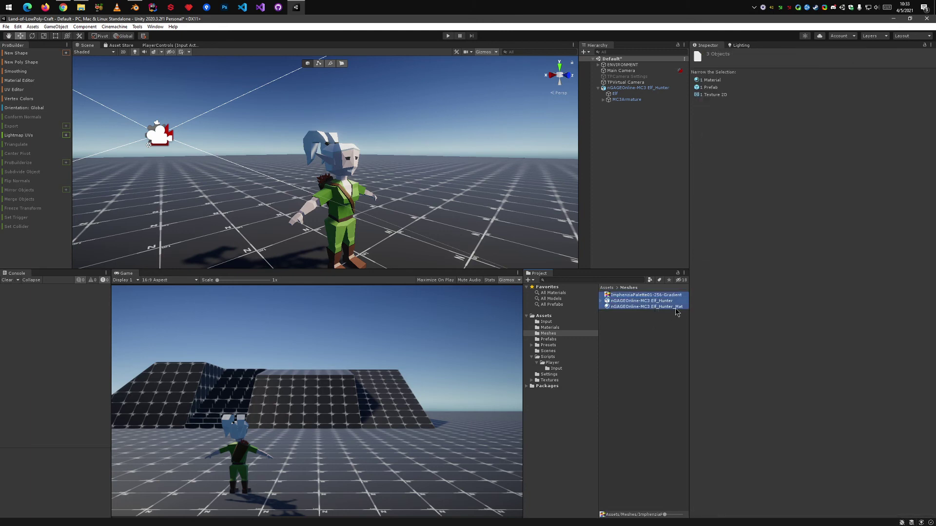
key("Delete")
key("Return")
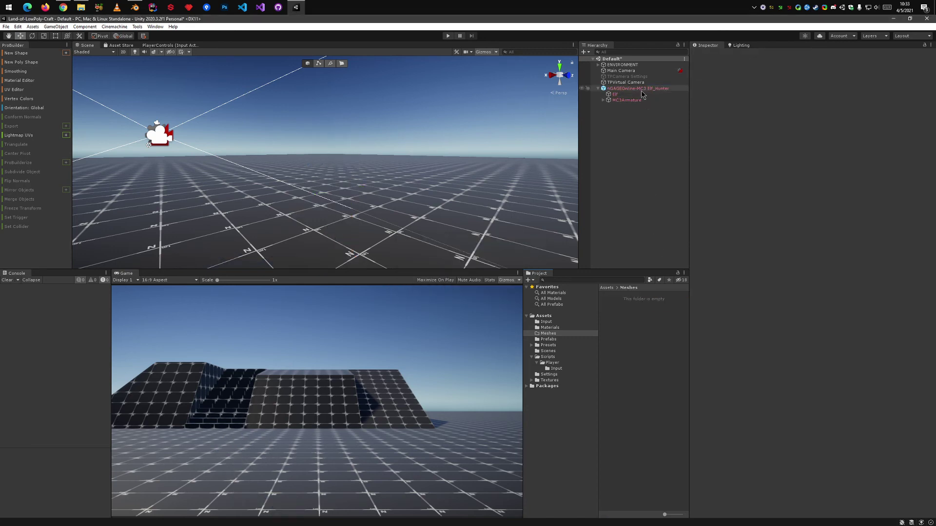
left_click(642, 89)
key("Delete")
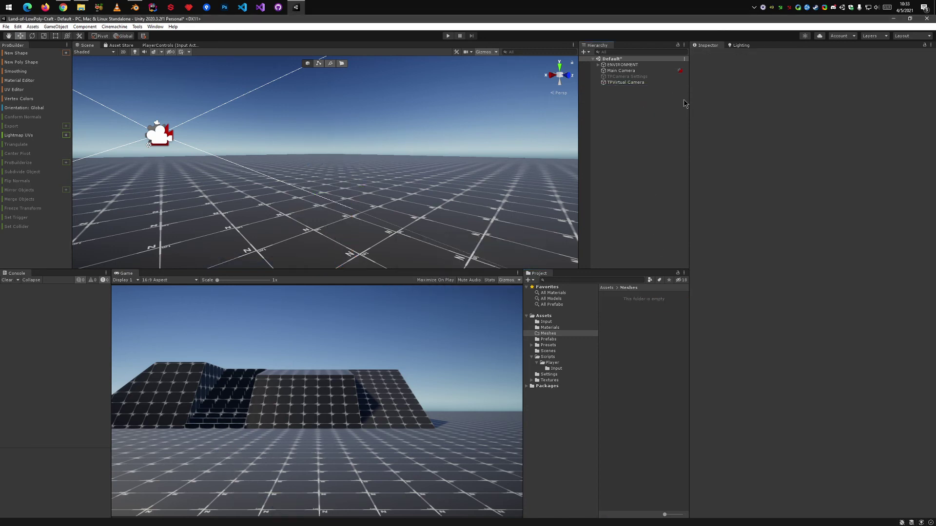
Switch to File Explorer, import nGAGEOnline-MC3 Elf_Hunter.fbx into Unity's Meshes folder again, and inspect the model's preview.
left_click(81, 6)
left_click_drag(196, 291, 630, 335)
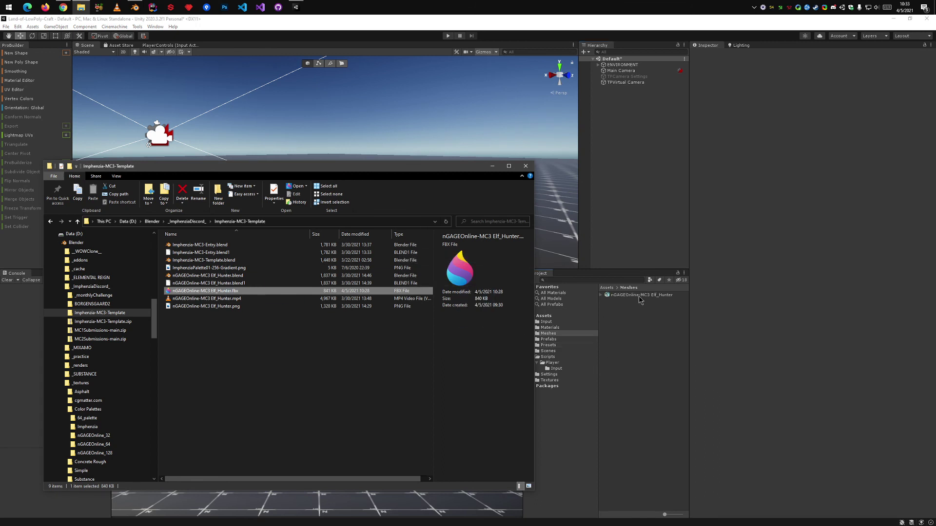
left_click(639, 296)
left_click_drag(823, 415, 790, 418)
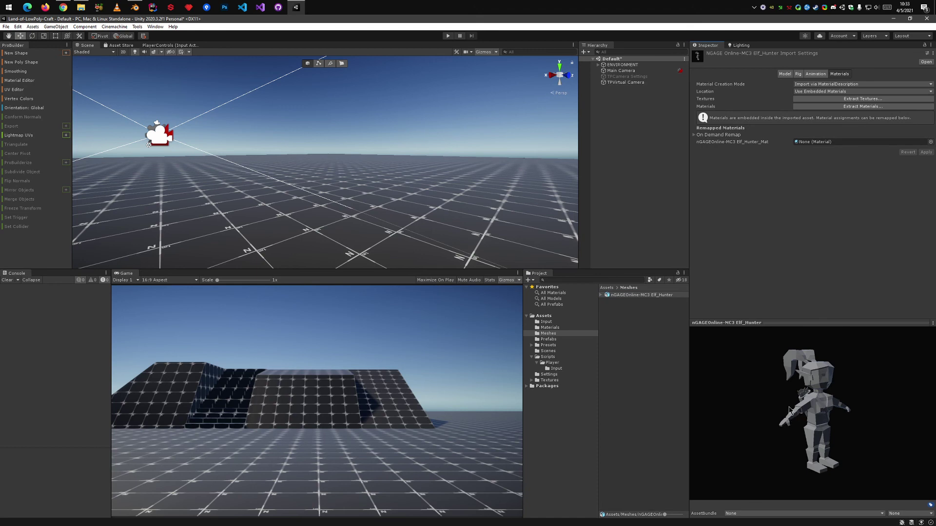
Extract the elf hunter model's textures into the Meshes folder and place the model on the scene's ground.
left_click(851, 99)
left_click(373, 281)
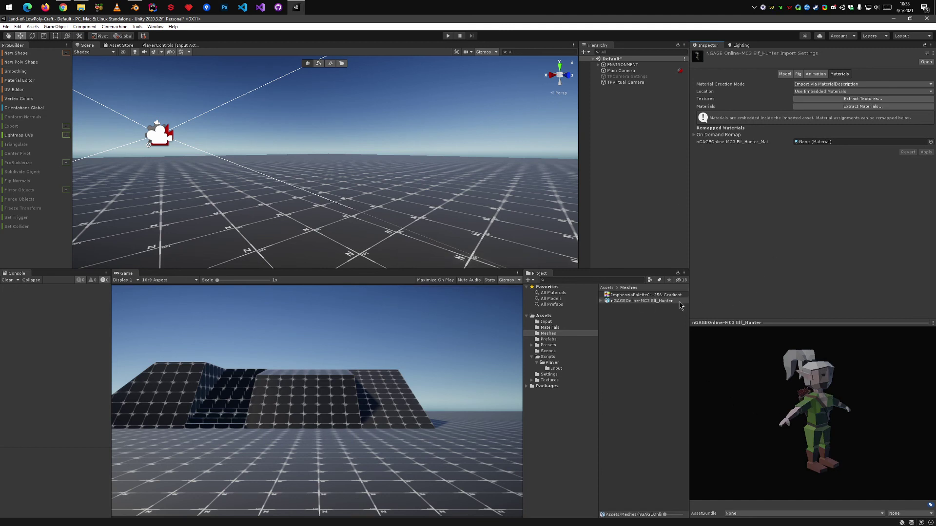
left_click_drag(620, 301, 366, 237)
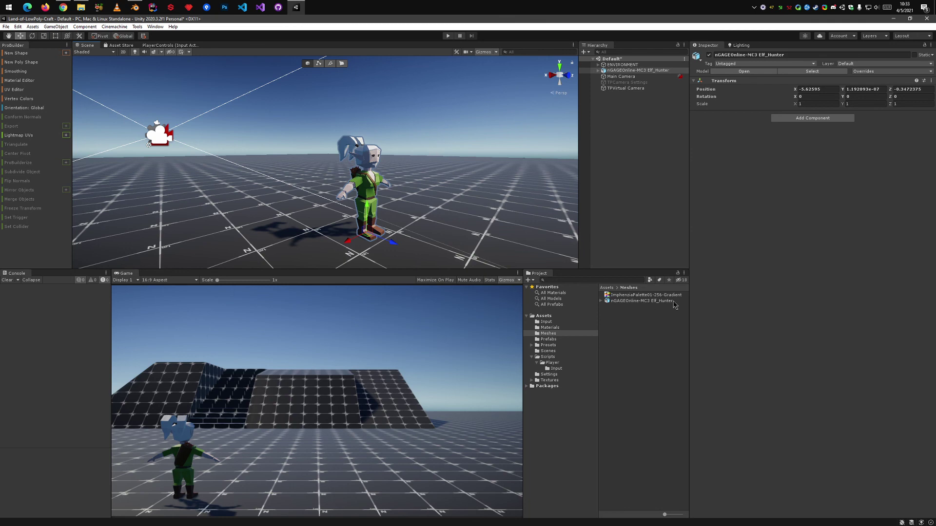
Set the ImphenziaPalette01-256-Gradient texture to Clamp wrap mode, Point (no filter), max size 256 and no compression, and apply the settings.
left_click(648, 295)
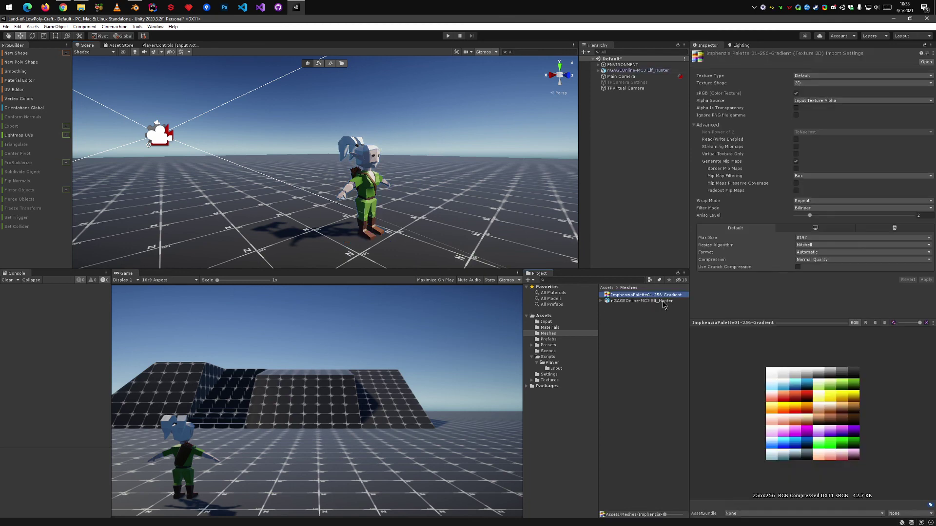
left_click(809, 202)
left_click(815, 218)
left_click(815, 208)
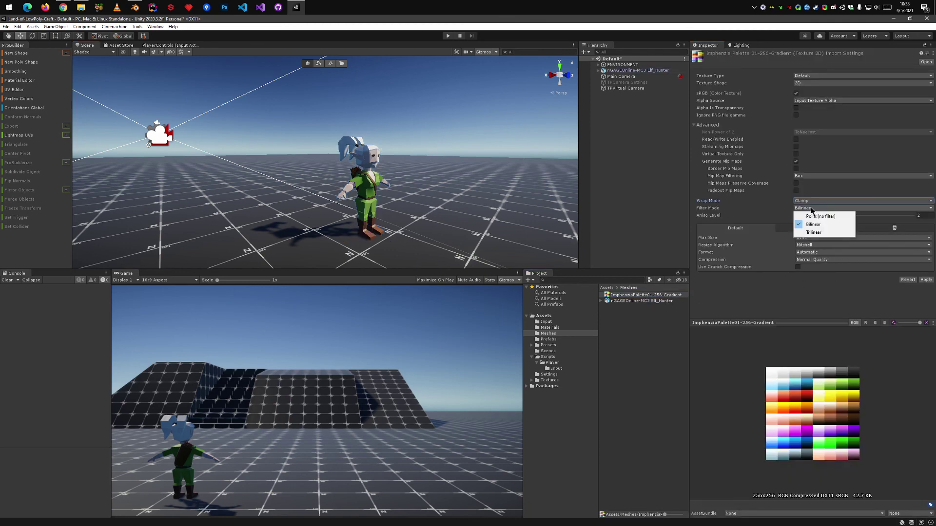
left_click(818, 216)
left_click(827, 238)
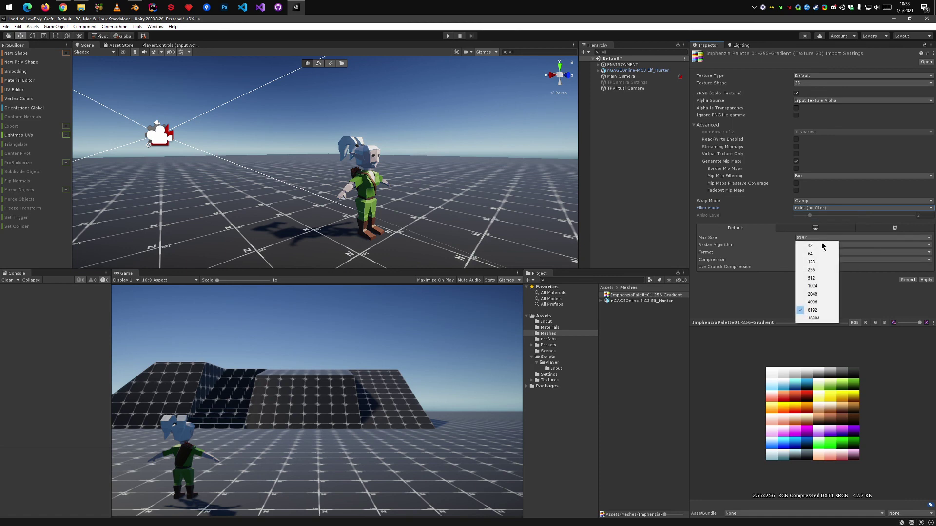
left_click(821, 267)
left_click(818, 260)
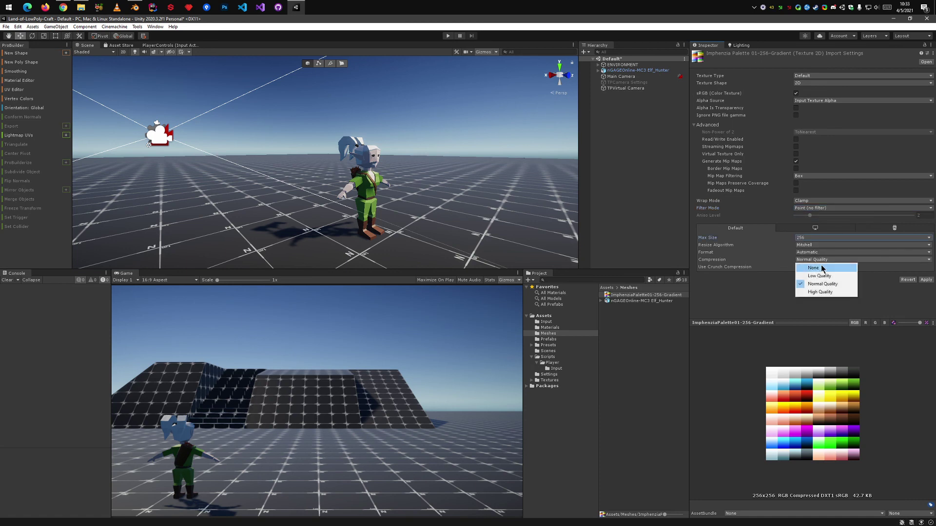
left_click(819, 268)
left_click(926, 273)
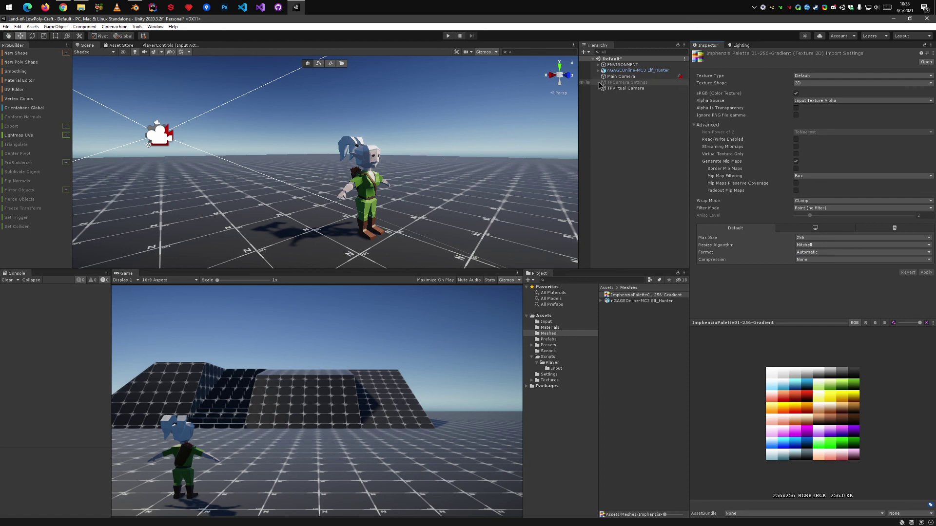
Select the Elf mesh inside the scene's elf hunter and expand its material to examine the embedded material's properties.
left_click(622, 71)
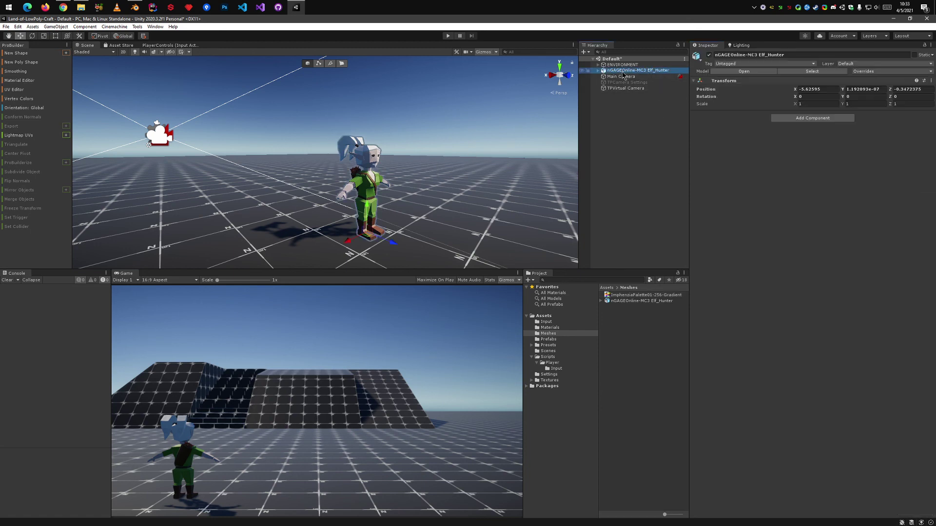
left_click(598, 71)
left_click(614, 76)
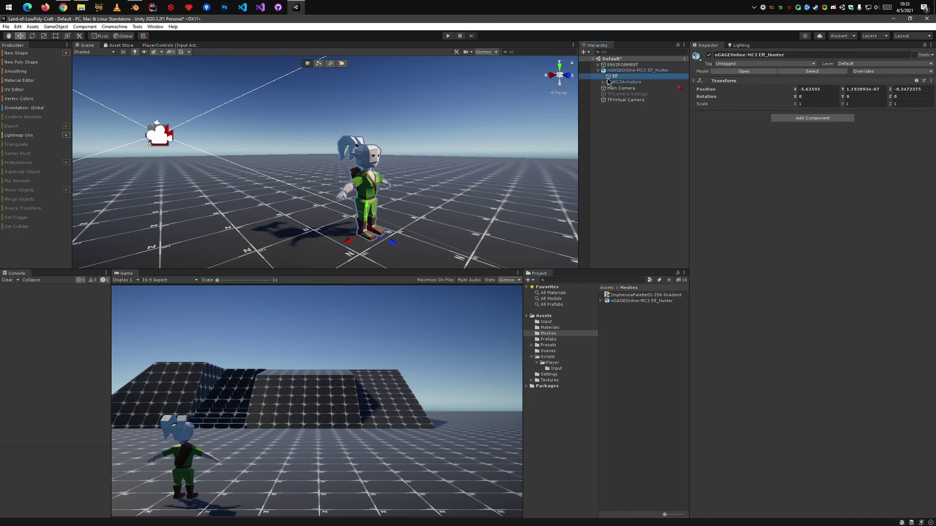
left_click(695, 267)
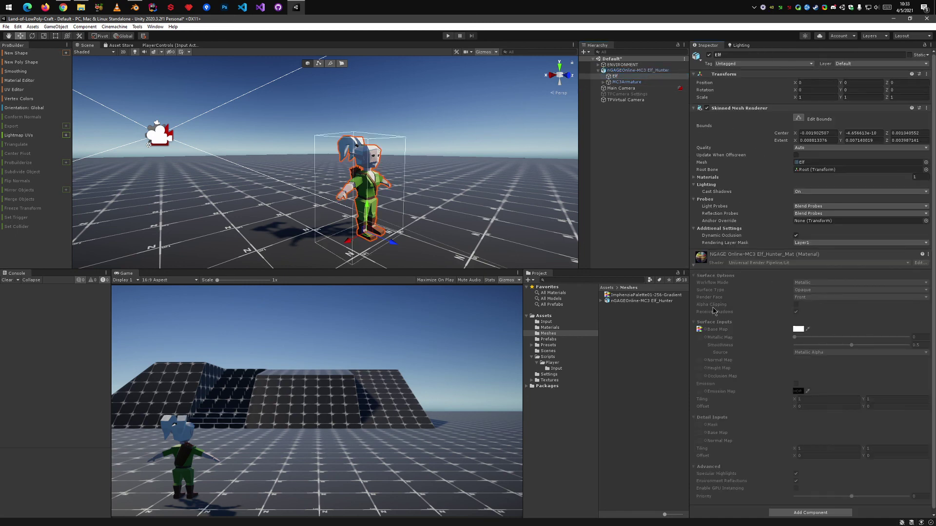